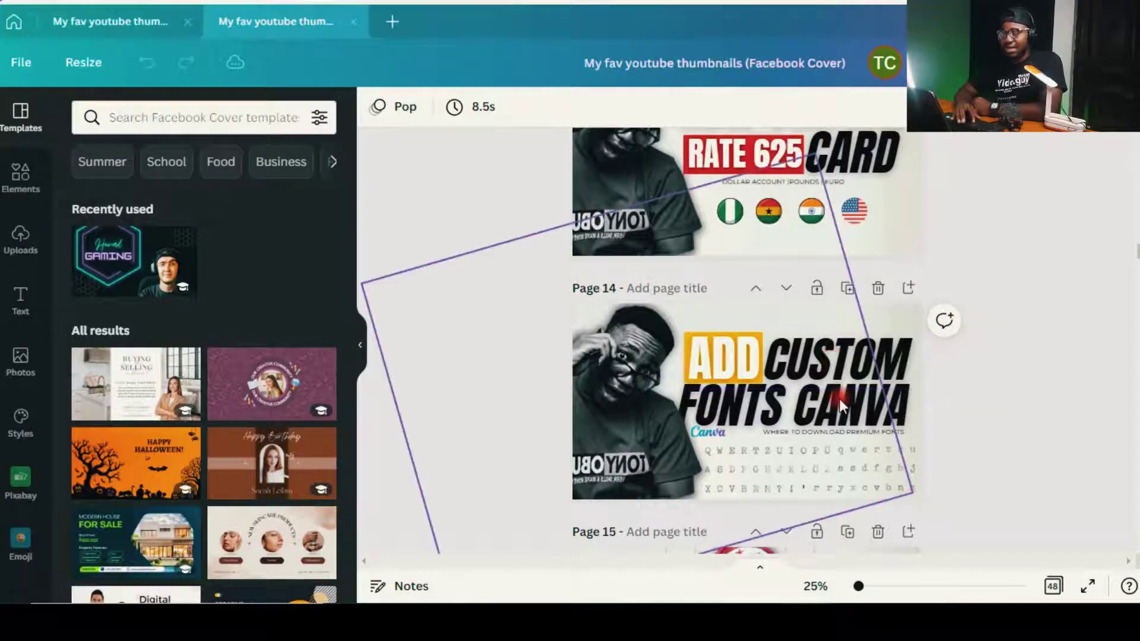
Select the 'ADD CUSTOM FONTS CANVA' heading on page 14.
{"action": "left_click", "coordinate": [884, 361]}
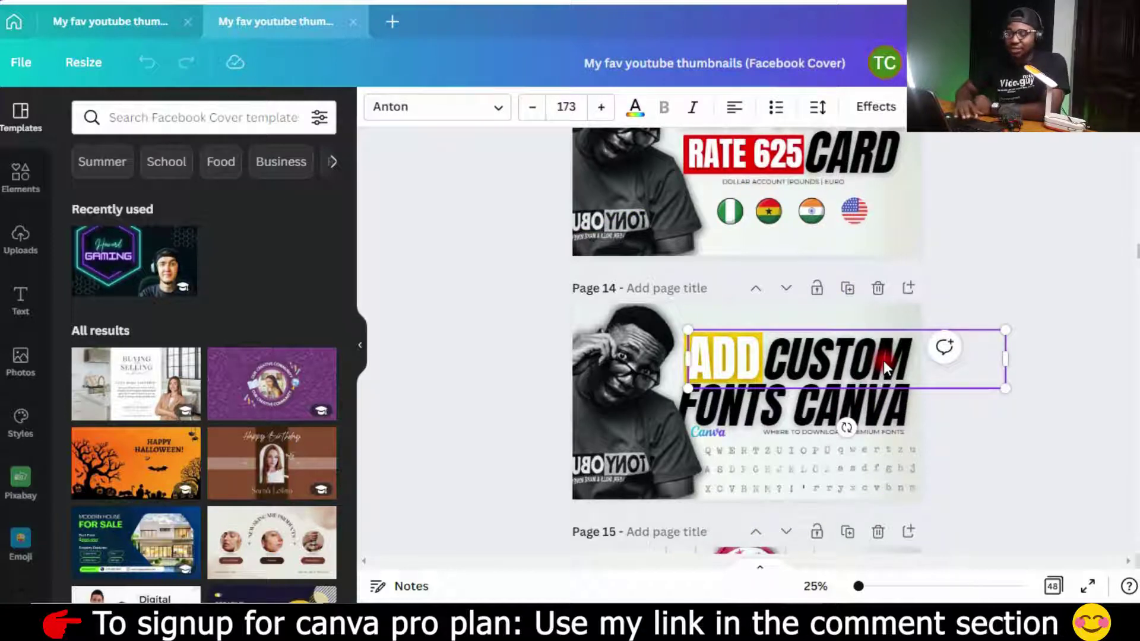
Browse the heading's font list down to Uploaded fonts, then close it and deselect the heading.
{"action": "left_click", "coordinate": [452, 115]}
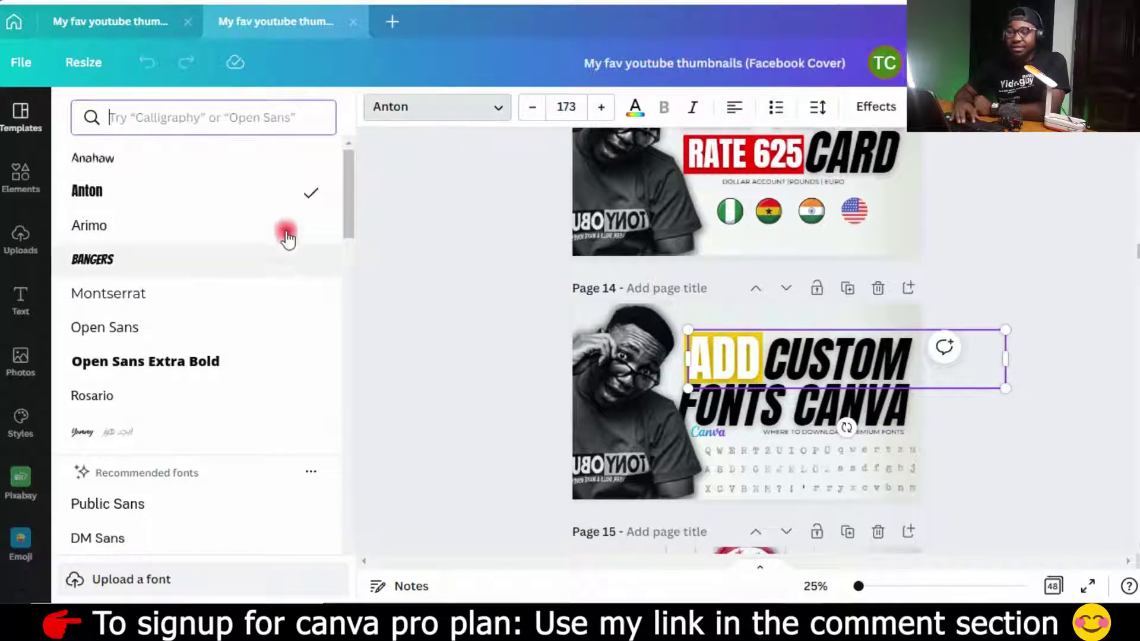
{"action": "left_click_drag", "start_coordinate": [351, 190], "coordinate": [345, 432]}
{"action": "left_click_drag", "start_coordinate": [347, 394], "coordinate": [347, 426]}
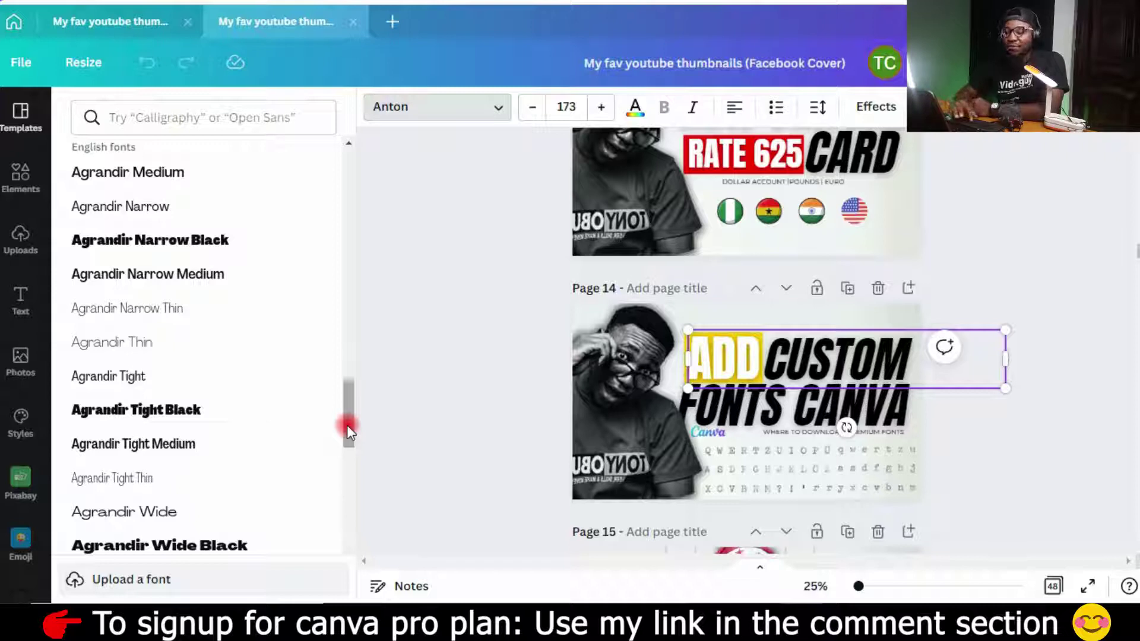
{"action": "left_click", "coordinate": [1023, 432]}
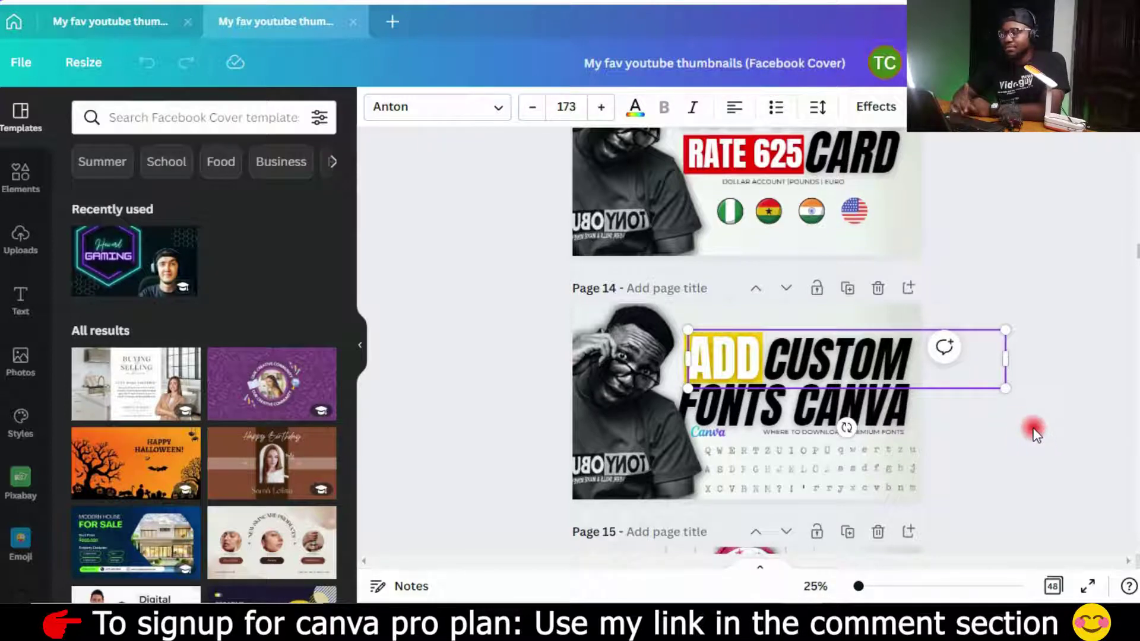
{"action": "left_click", "coordinate": [1034, 433]}
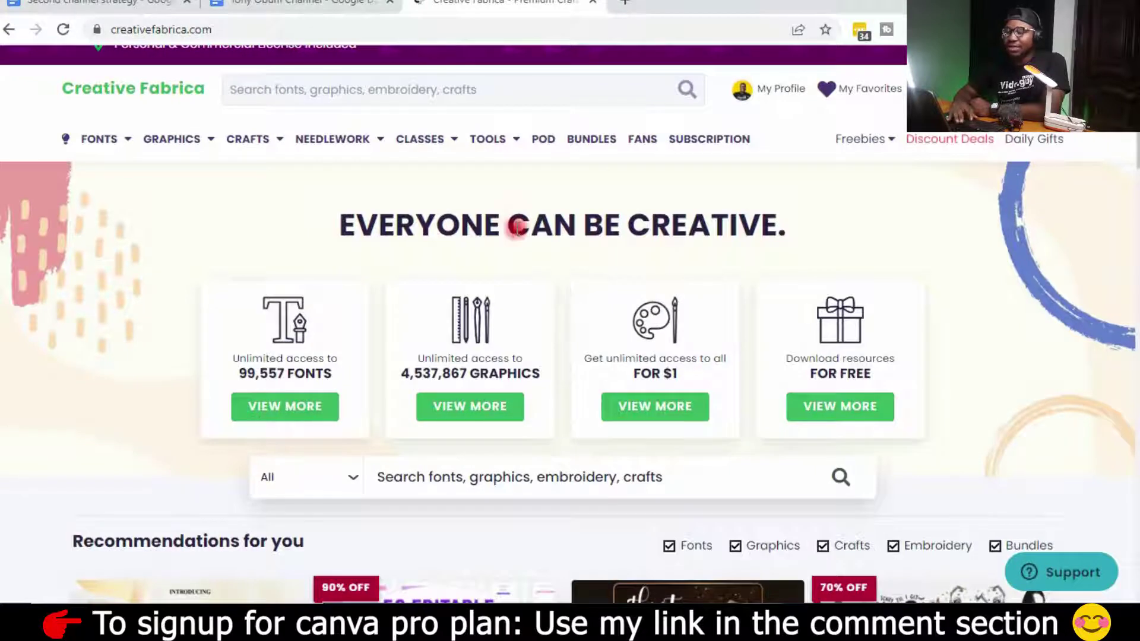
Go to creativefabrica.com and bring up the Freebies menu.
{"action": "left_click_drag", "start_coordinate": [223, 30], "coordinate": [149, 30]}
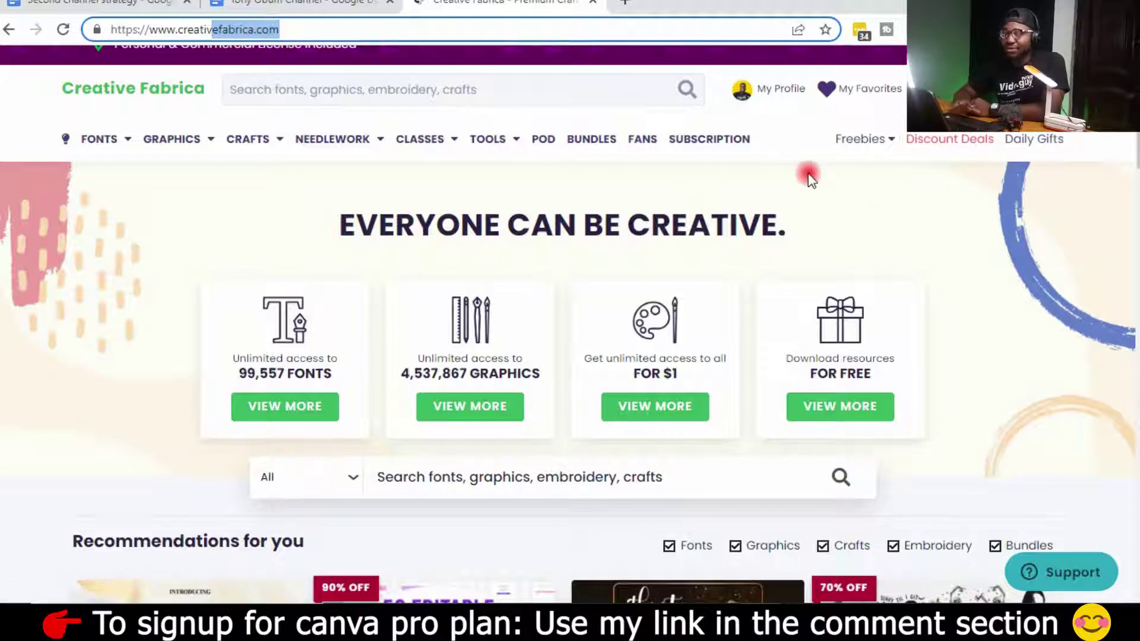
{"action": "mouse_move", "coordinate": [865, 137]}
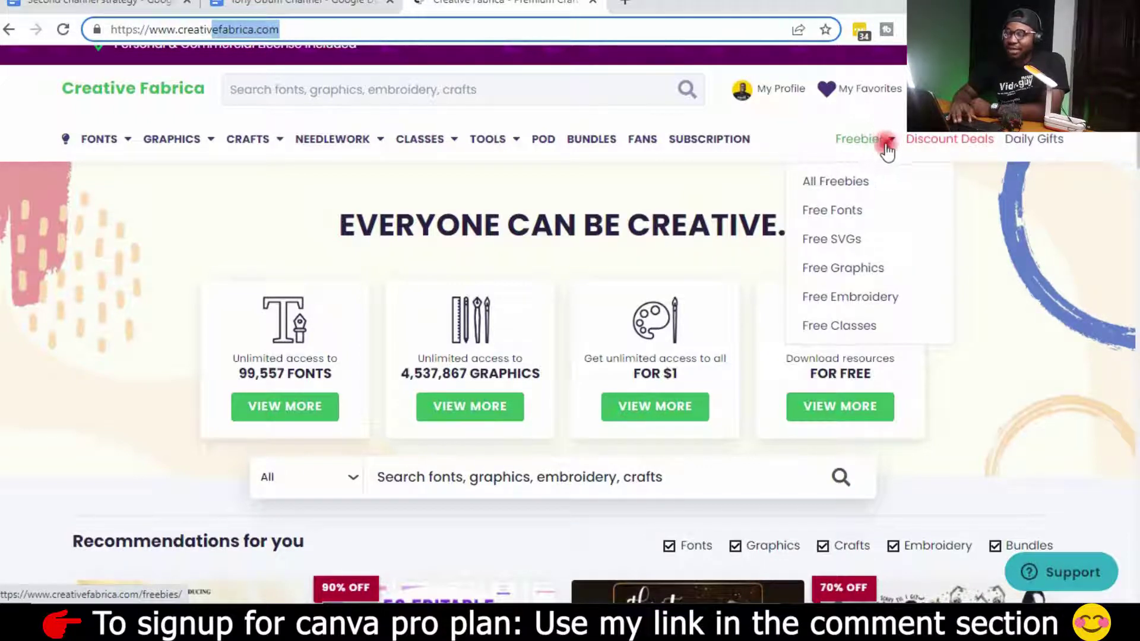
Open Free Fonts and scroll through the first page of font cards to the pagination.
{"action": "left_click", "coordinate": [825, 212]}
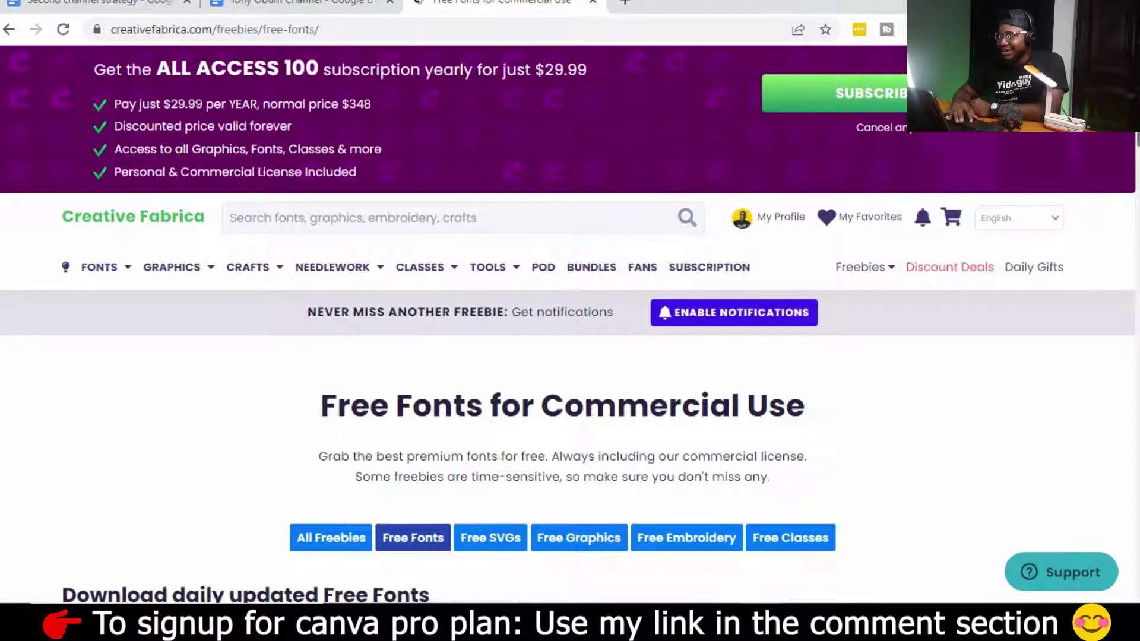
{"action": "scroll", "coordinate": [570, 327], "scroll_direction": "down", "scroll_amount": 7}
{"action": "scroll", "coordinate": [571, 327], "scroll_direction": "down", "scroll_amount": 1}
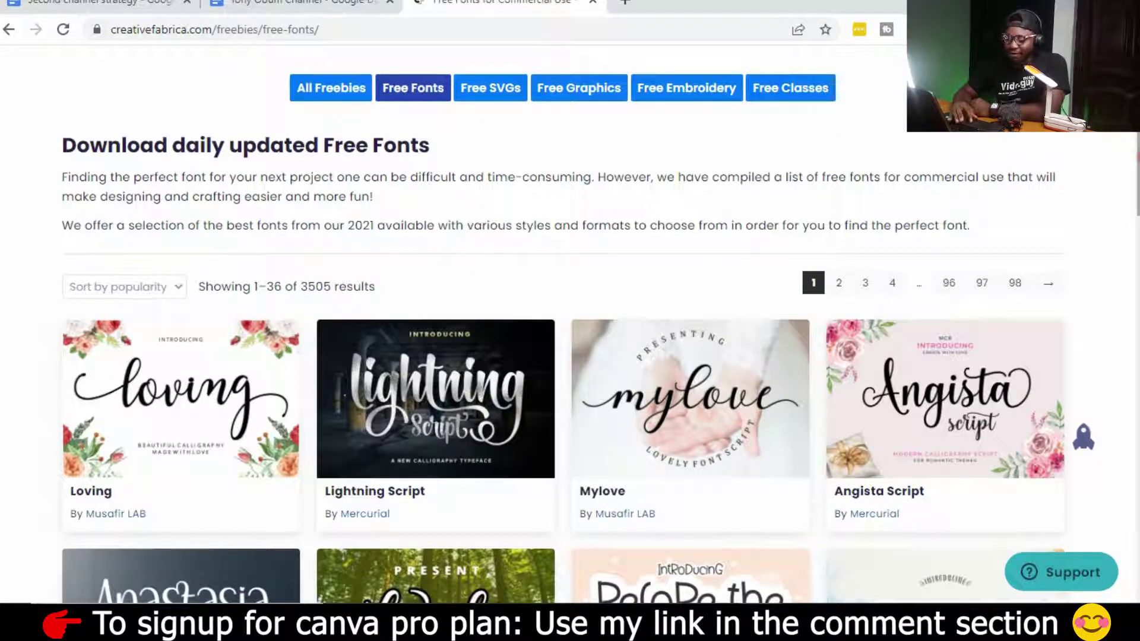
{"action": "scroll", "coordinate": [570, 327], "scroll_direction": "down", "scroll_amount": 3}
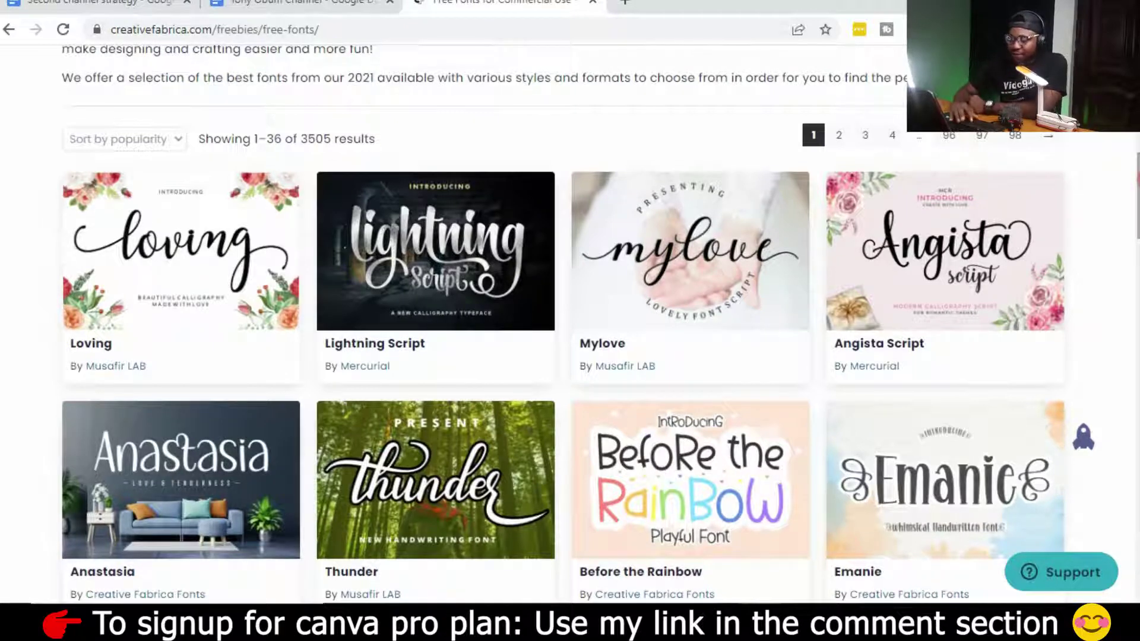
{"action": "scroll", "coordinate": [737, 255], "scroll_direction": "down", "scroll_amount": 2}
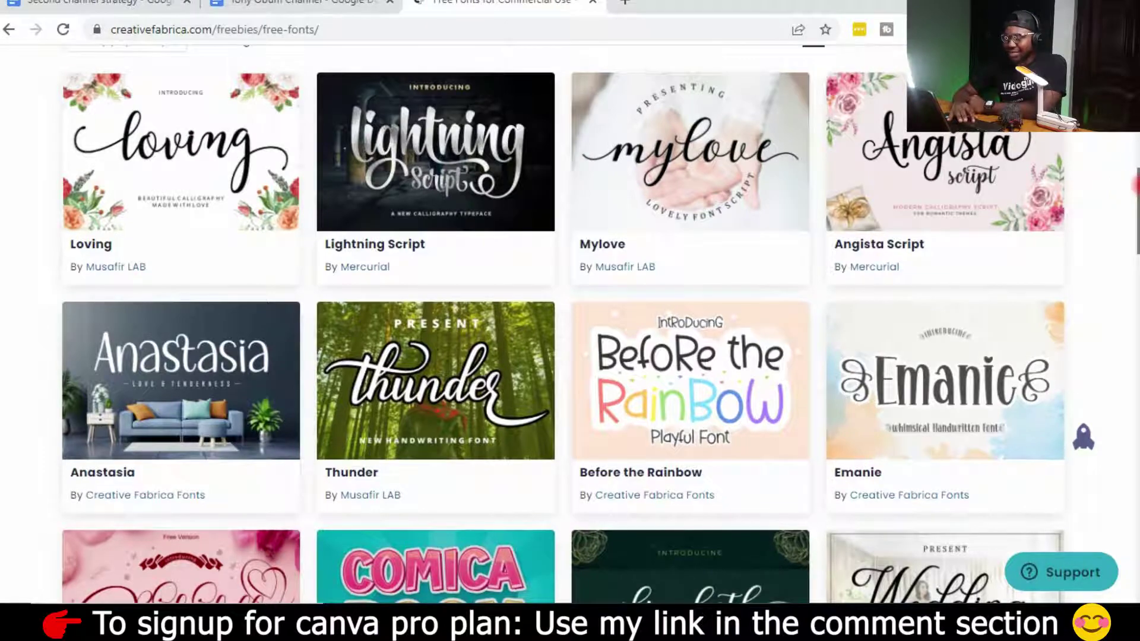
{"action": "scroll", "coordinate": [570, 324], "scroll_direction": "down", "scroll_amount": 5}
{"action": "scroll", "coordinate": [570, 325], "scroll_direction": "down", "scroll_amount": 7}
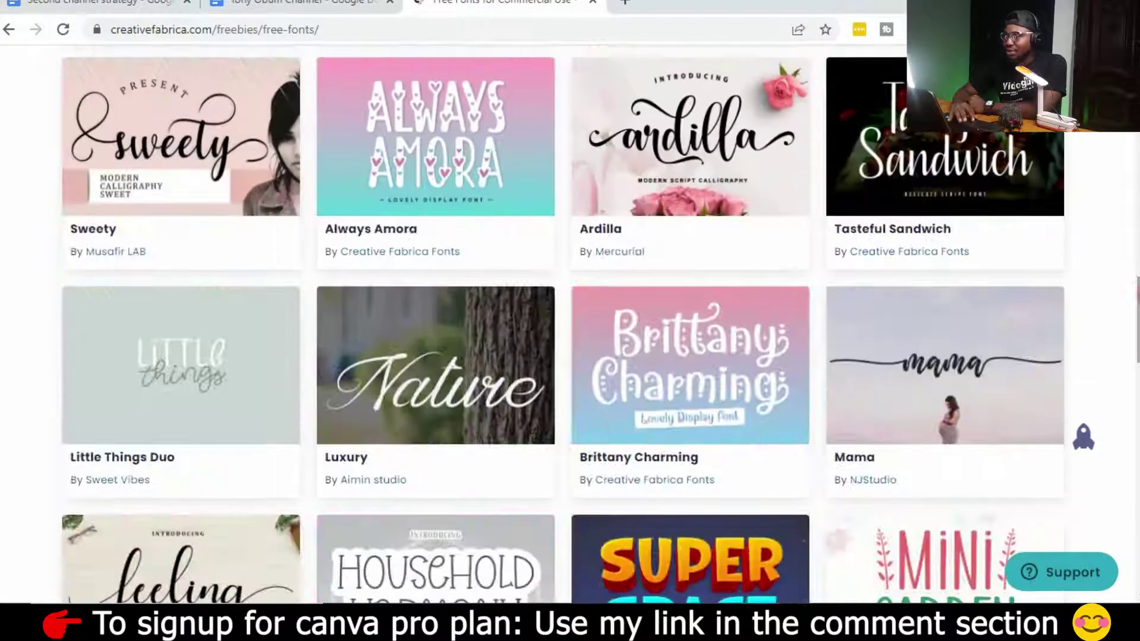
{"action": "scroll", "coordinate": [570, 324], "scroll_direction": "down", "scroll_amount": 8}
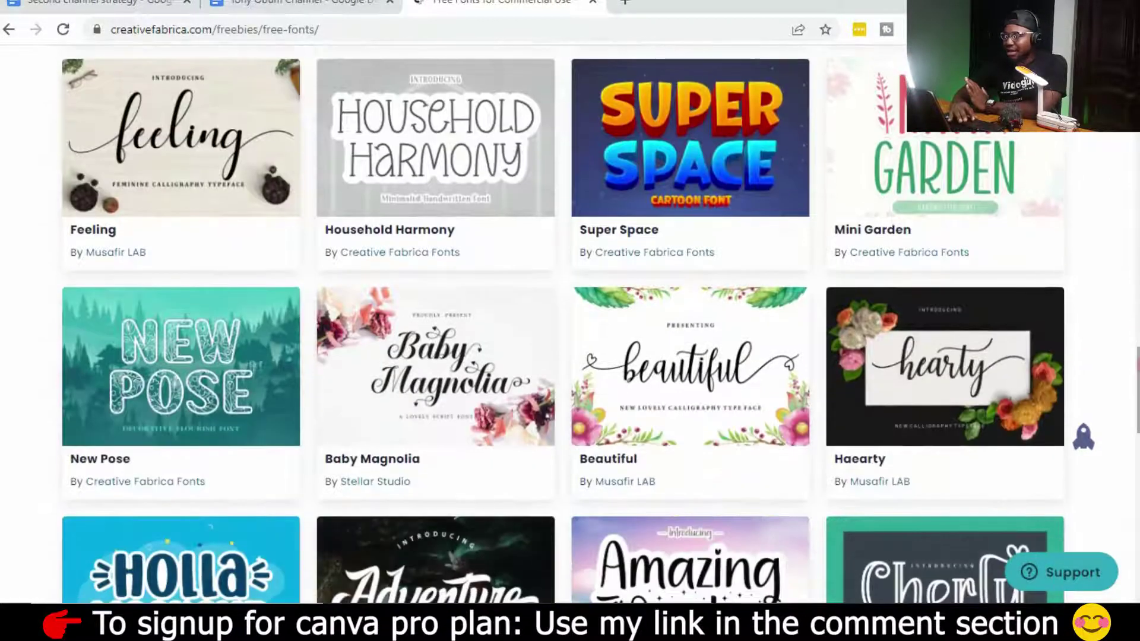
{"action": "scroll", "coordinate": [571, 324], "scroll_direction": "up", "scroll_amount": 8}
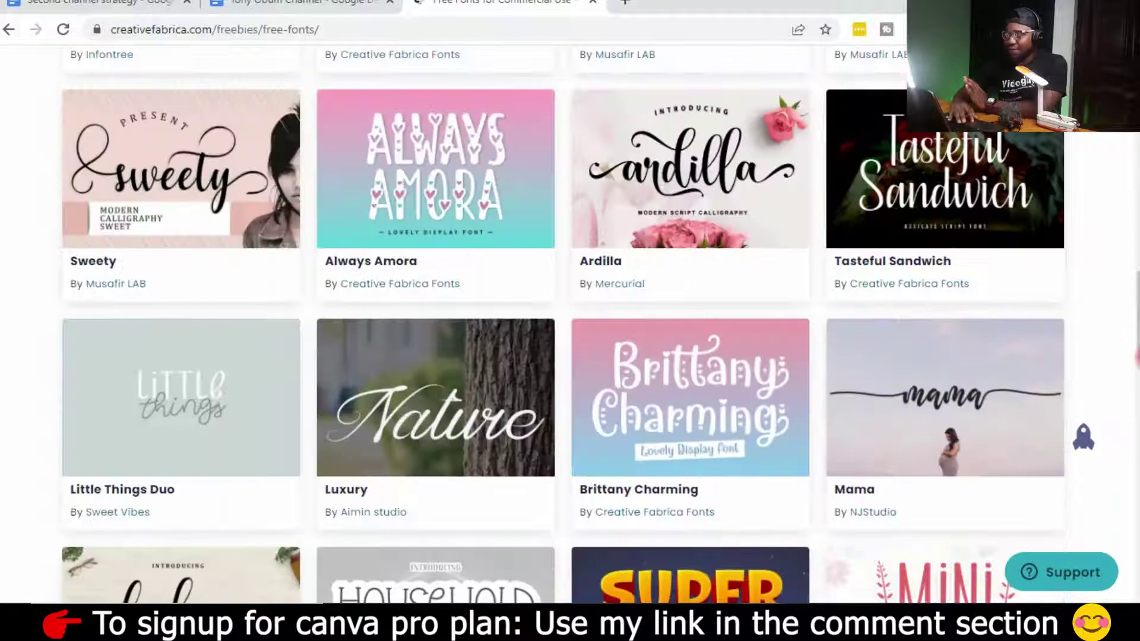
{"action": "scroll", "coordinate": [570, 324], "scroll_direction": "down", "scroll_amount": 14}
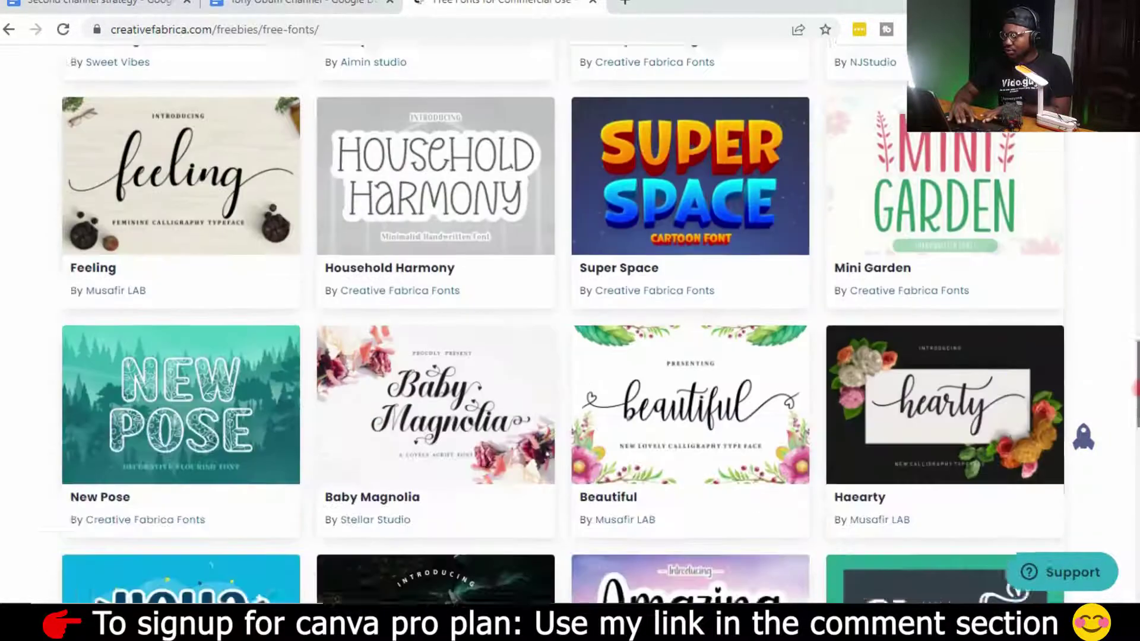
{"action": "scroll", "coordinate": [856, 386], "scroll_direction": "down", "scroll_amount": 6}
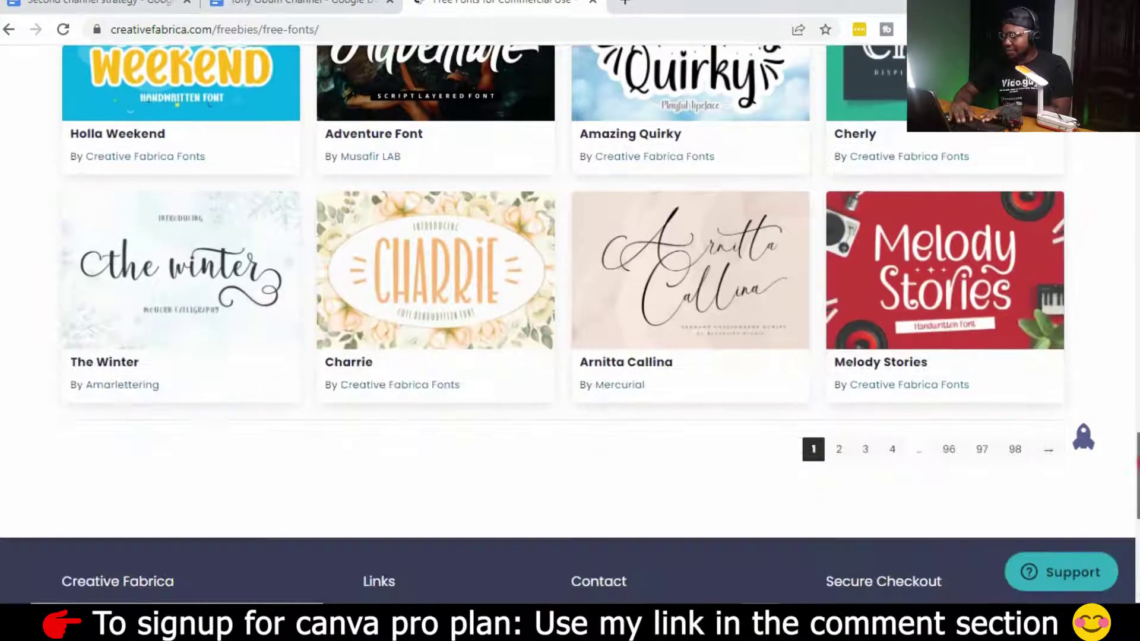
Go to page 2 of the free fonts and scroll down to the Cute Kitchen card.
{"action": "left_click", "coordinate": [840, 356]}
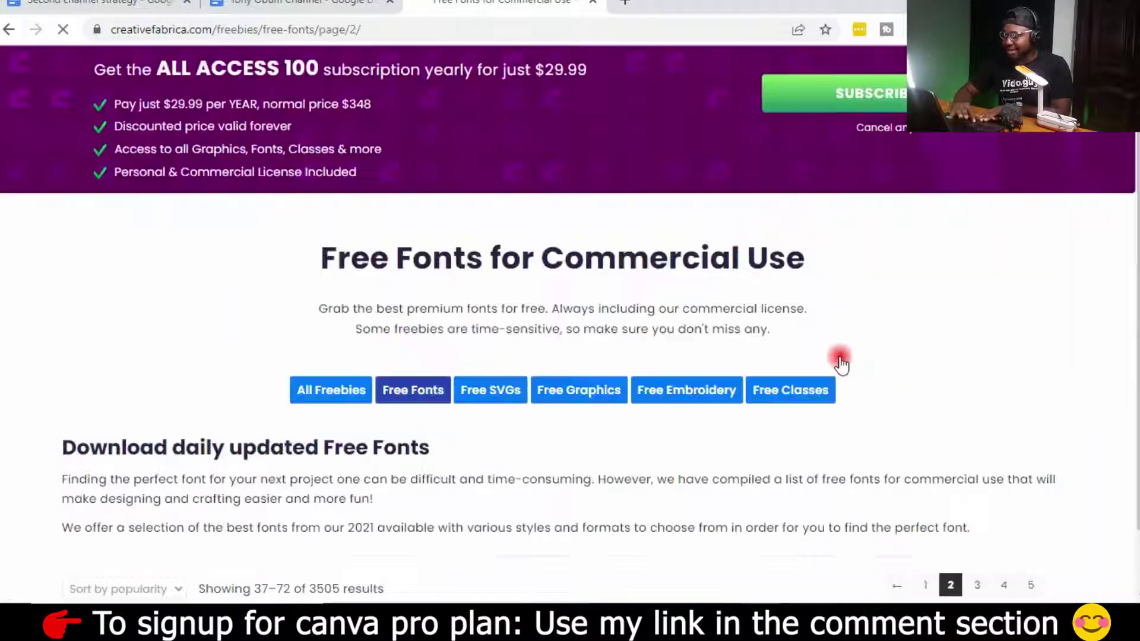
{"action": "scroll", "coordinate": [570, 325], "scroll_direction": "down", "scroll_amount": 8}
{"action": "scroll", "coordinate": [571, 324], "scroll_direction": "down", "scroll_amount": 7}
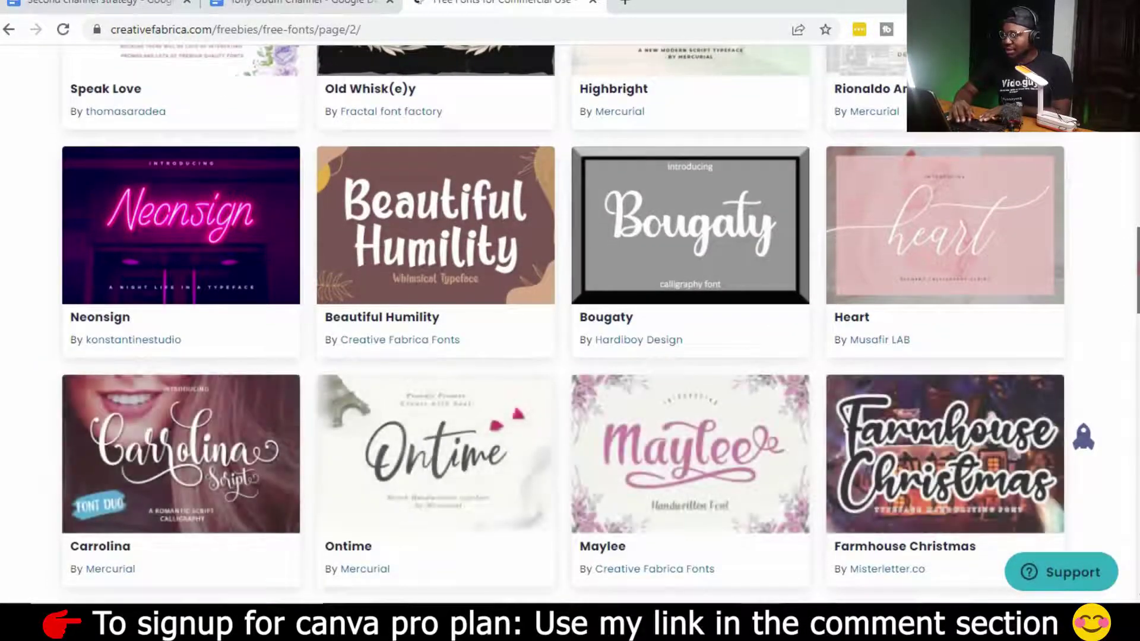
{"action": "scroll", "coordinate": [570, 324], "scroll_direction": "down", "scroll_amount": 6}
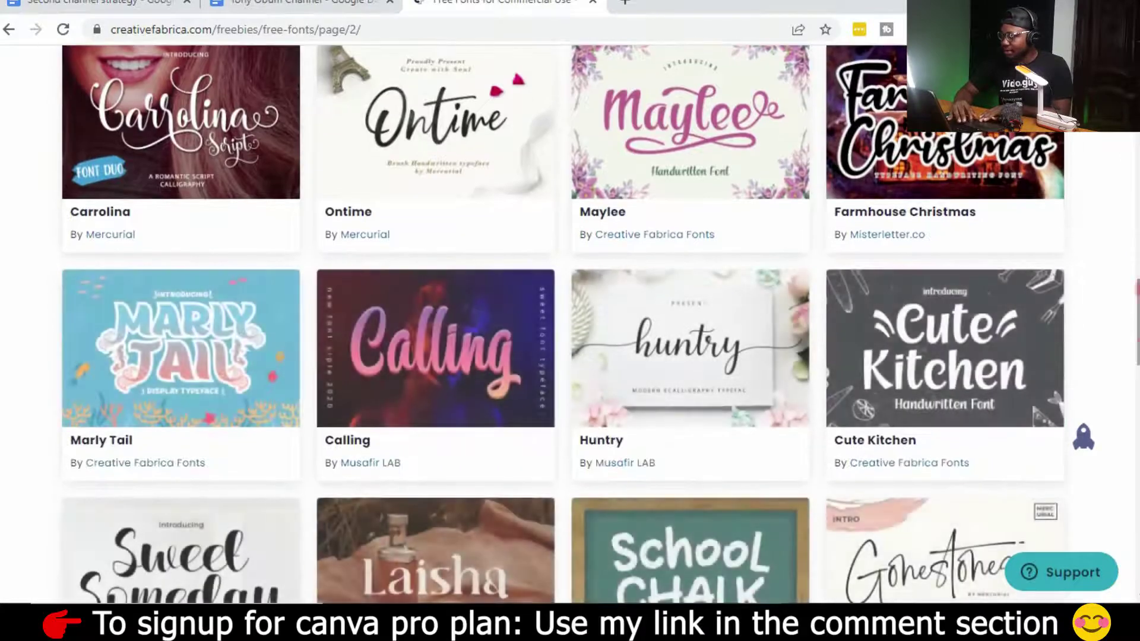
{"action": "scroll", "coordinate": [893, 255], "scroll_direction": "down", "scroll_amount": 2}
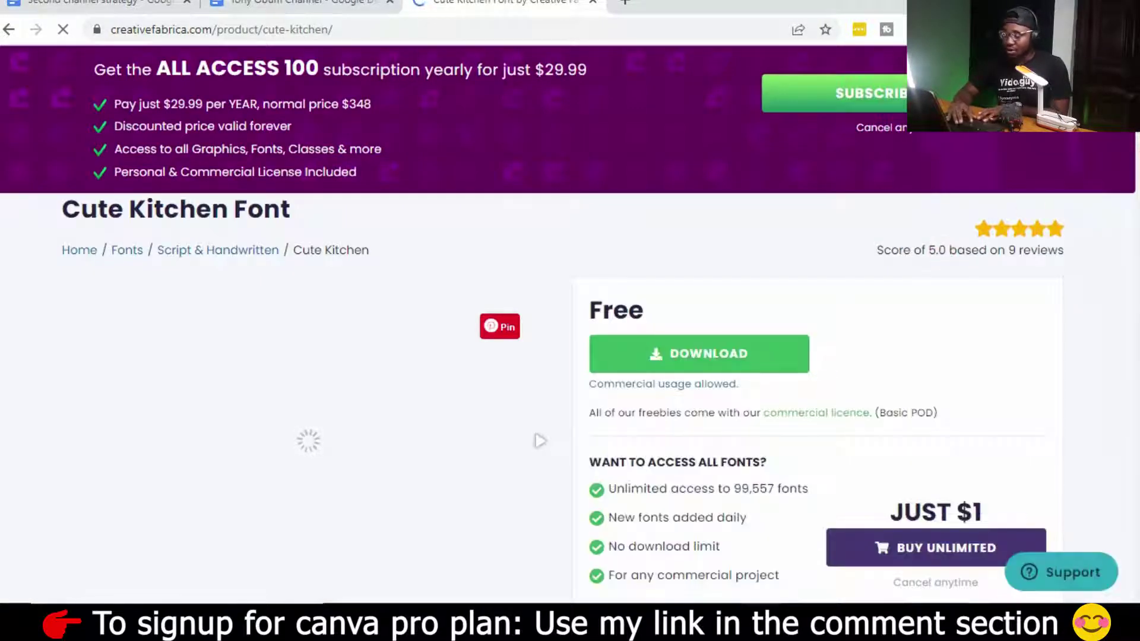
Download the free Cute Kitchen font zip and show it in a maximized Downloads folder.
{"action": "scroll", "coordinate": [831, 208], "scroll_direction": "down", "scroll_amount": 3}
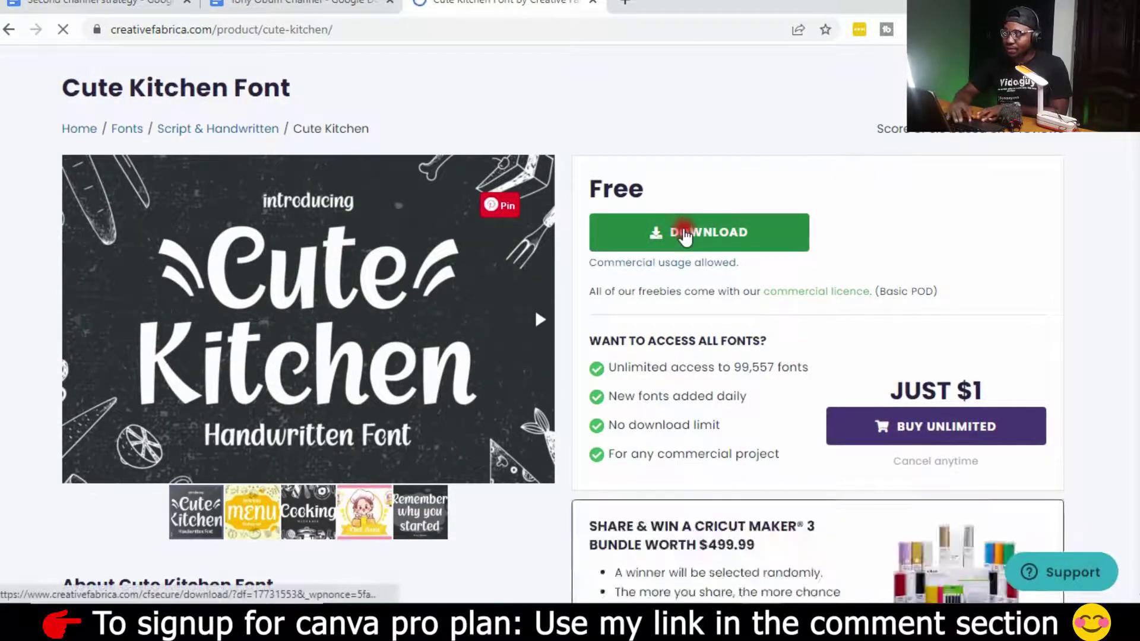
{"action": "left_click", "coordinate": [689, 237]}
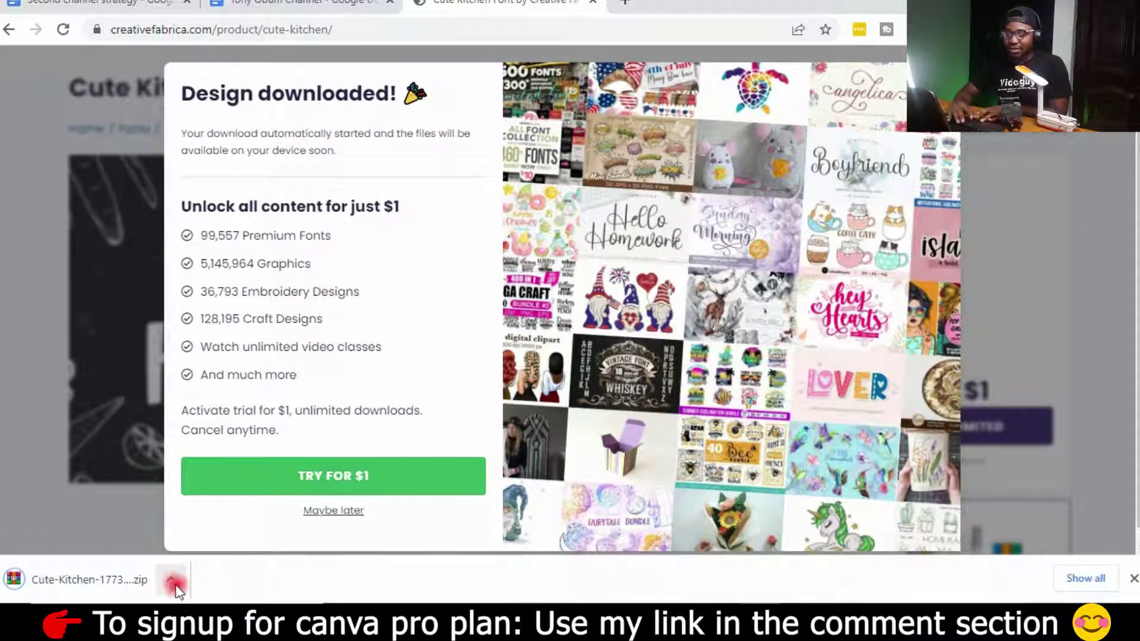
{"action": "left_click", "coordinate": [172, 585]}
{"action": "left_click", "coordinate": [203, 521]}
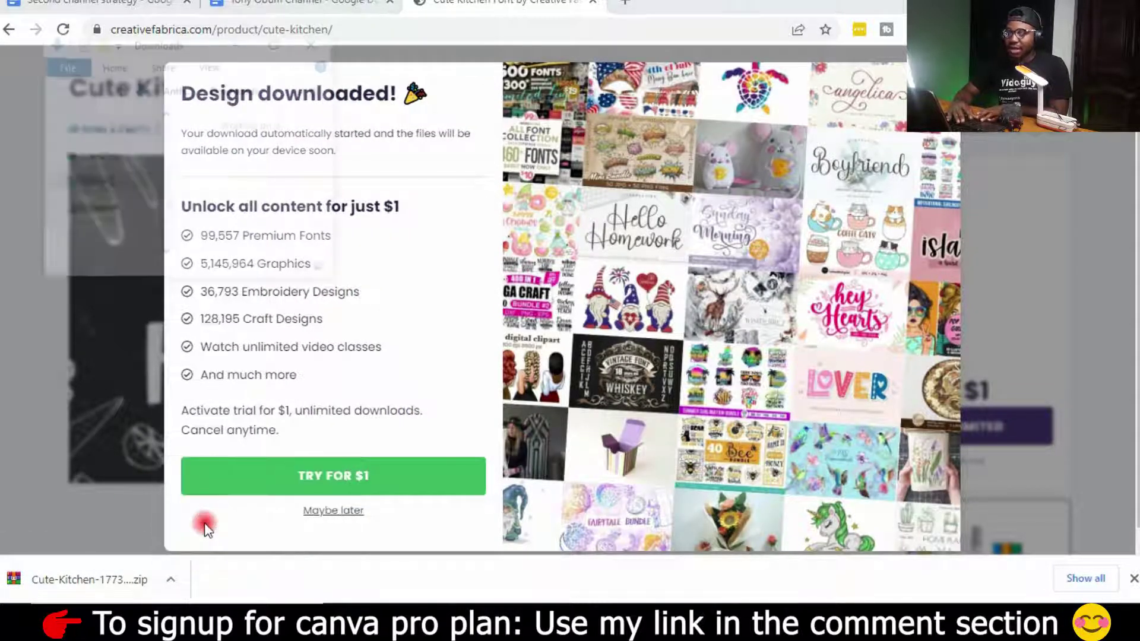
{"action": "left_click", "coordinate": [273, 29]}
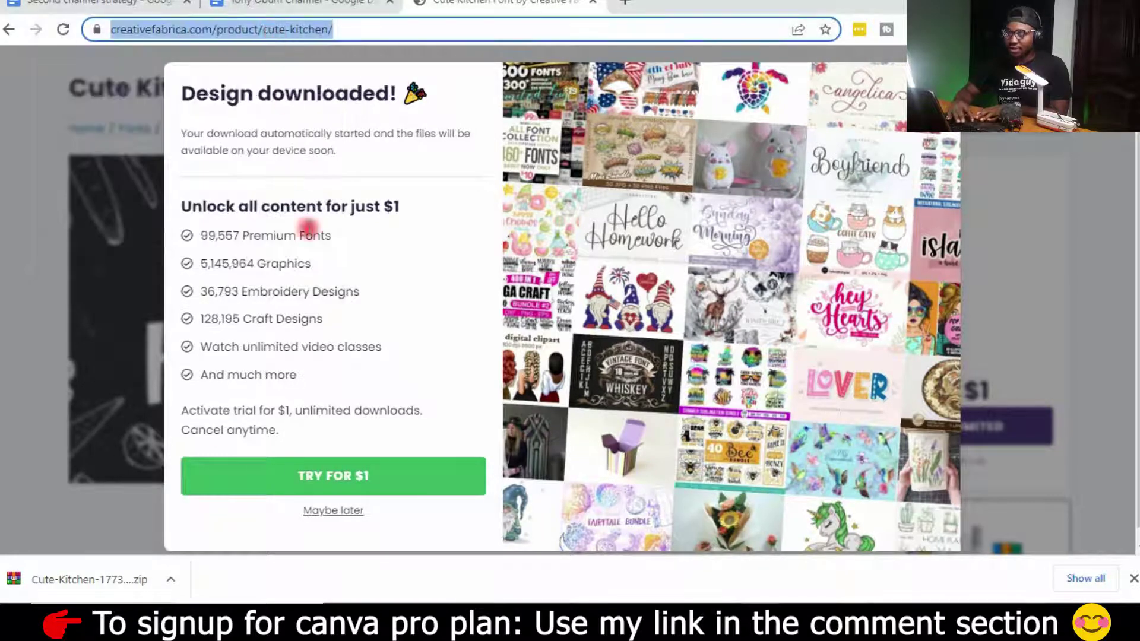
{"action": "left_click", "coordinate": [165, 582]}
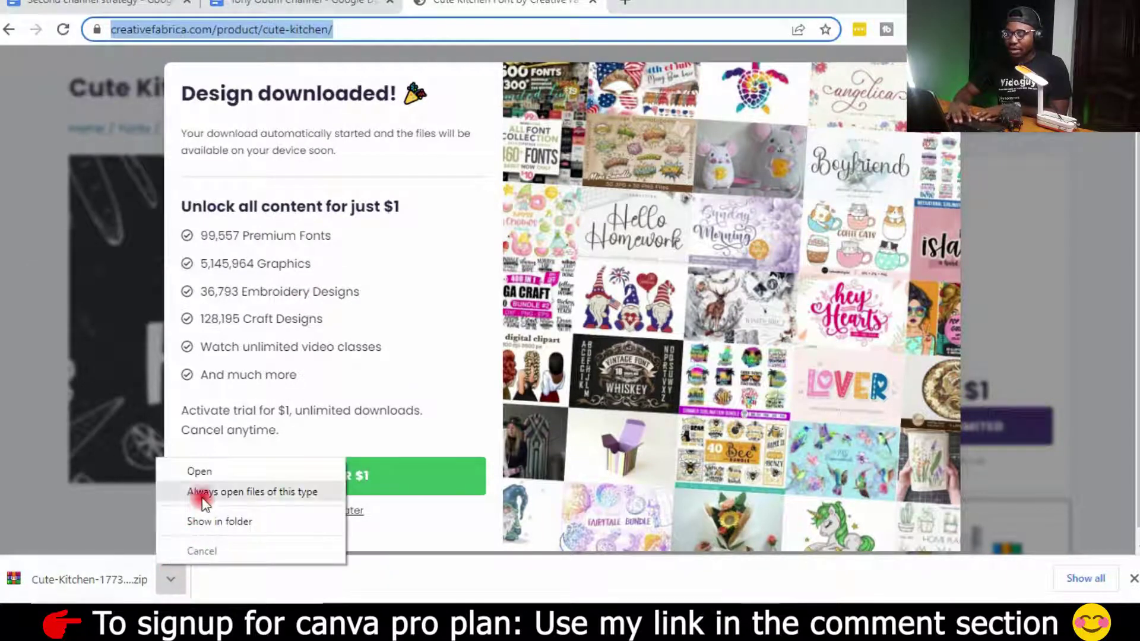
{"action": "left_click", "coordinate": [198, 519]}
{"action": "left_click", "coordinate": [274, 42]}
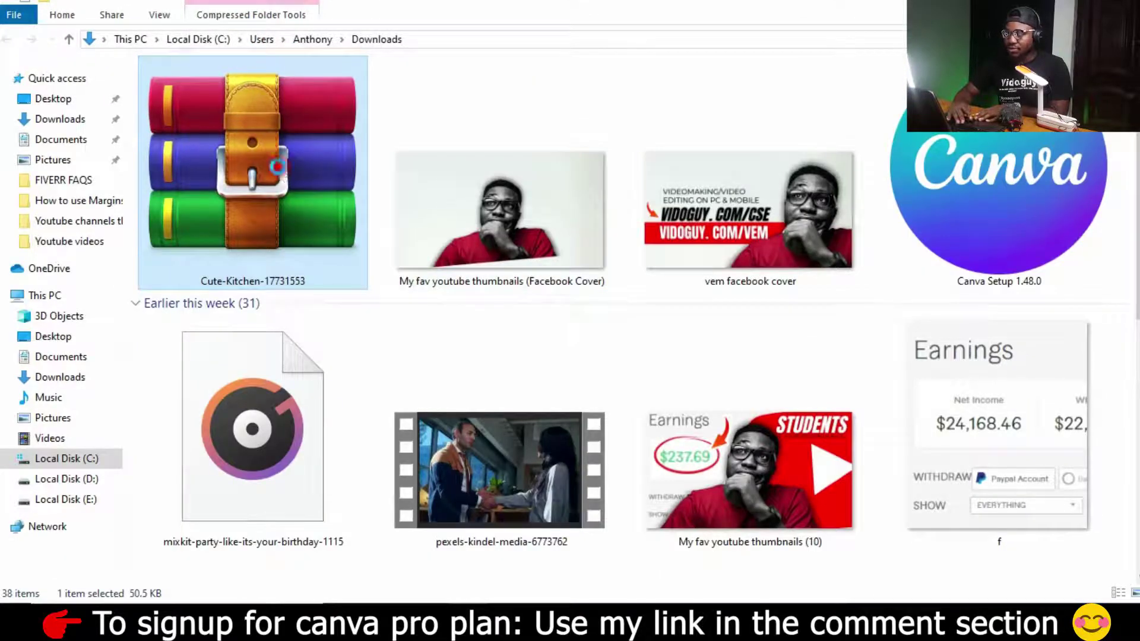
Extract the zip to Cute-Kitchen-17731553 and select the Cute Kitchen font file inside.
{"action": "right_click", "coordinate": [278, 168]}
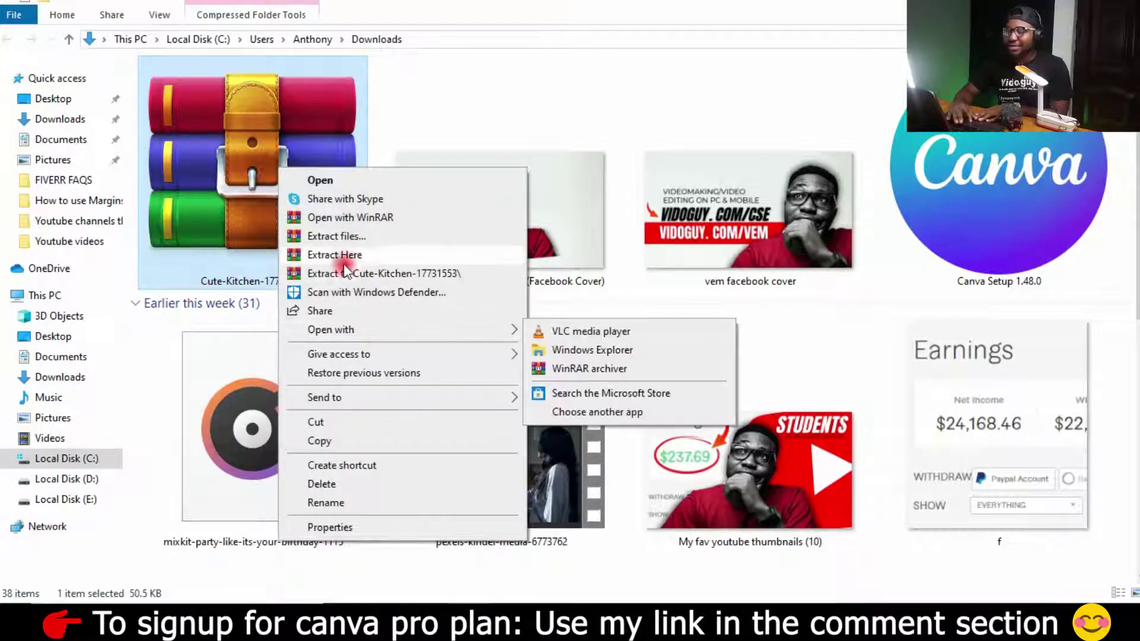
{"action": "left_click", "coordinate": [364, 275]}
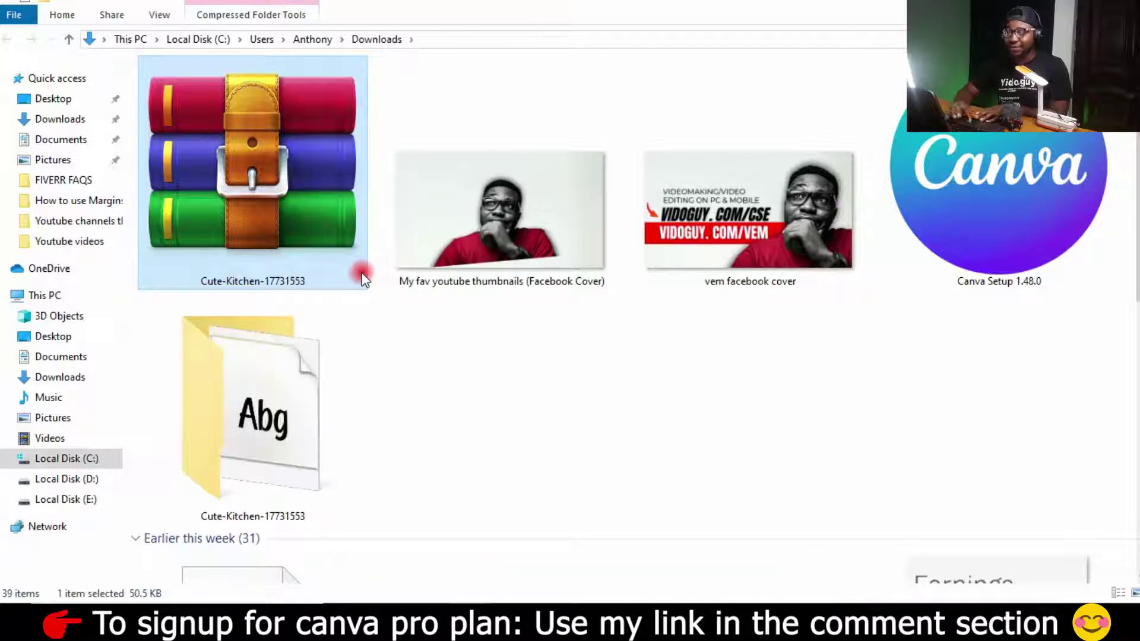
{"action": "double_click", "coordinate": [250, 419]}
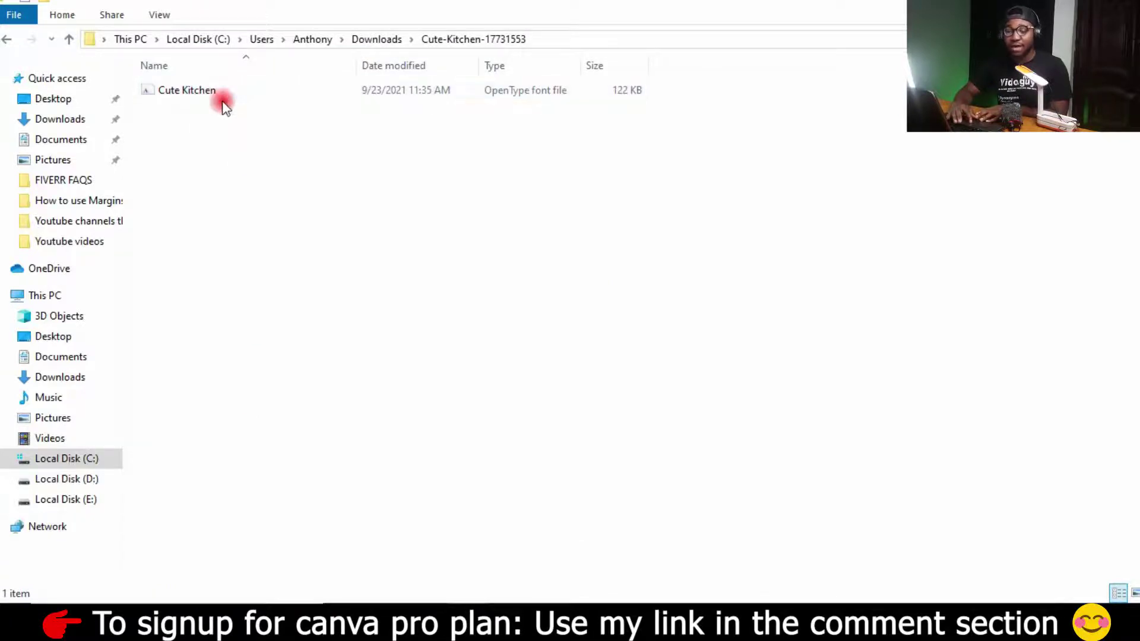
{"action": "left_click", "coordinate": [301, 100]}
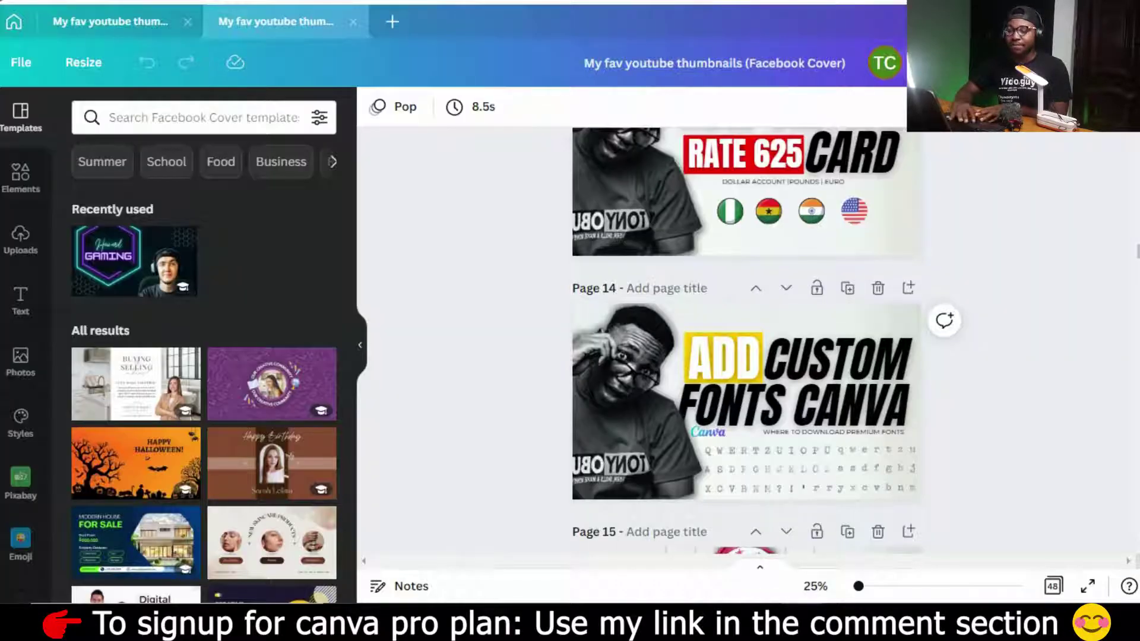
Return to the Canva home page, open Brand Kit and scroll to Brand fonts.
{"action": "left_click", "coordinate": [27, 171]}
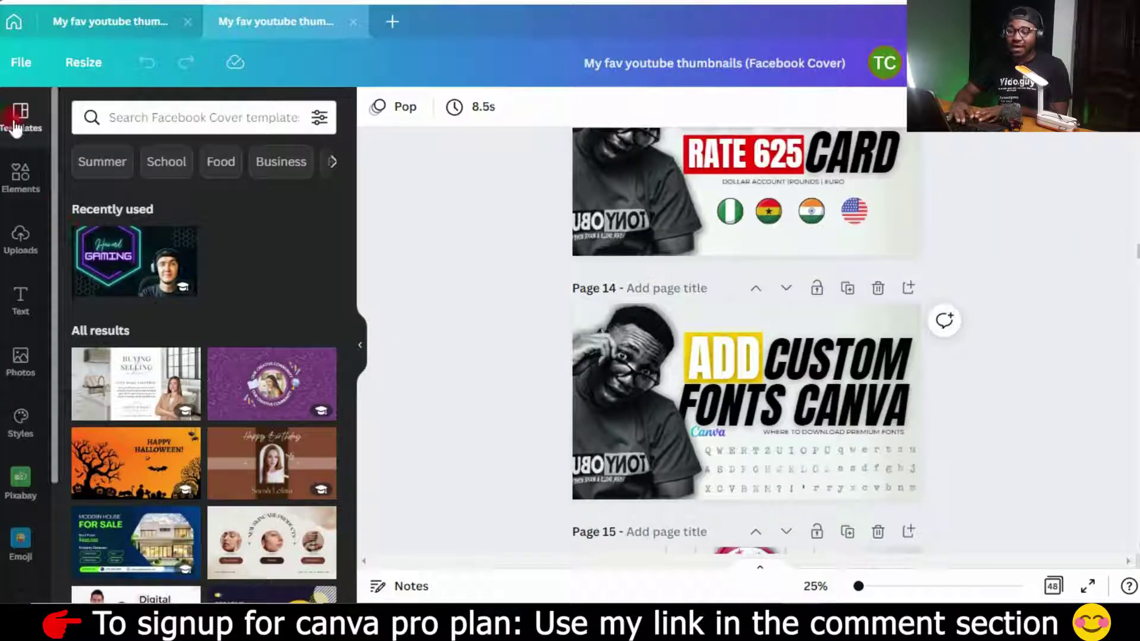
{"action": "left_click", "coordinate": [8, 25]}
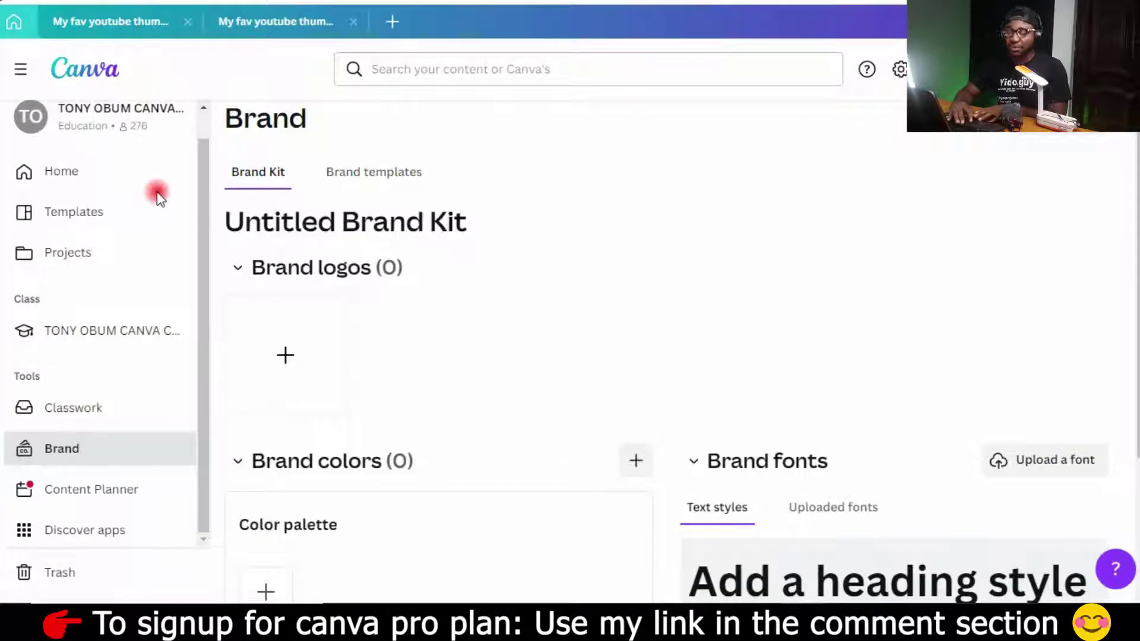
{"action": "left_click", "coordinate": [117, 183]}
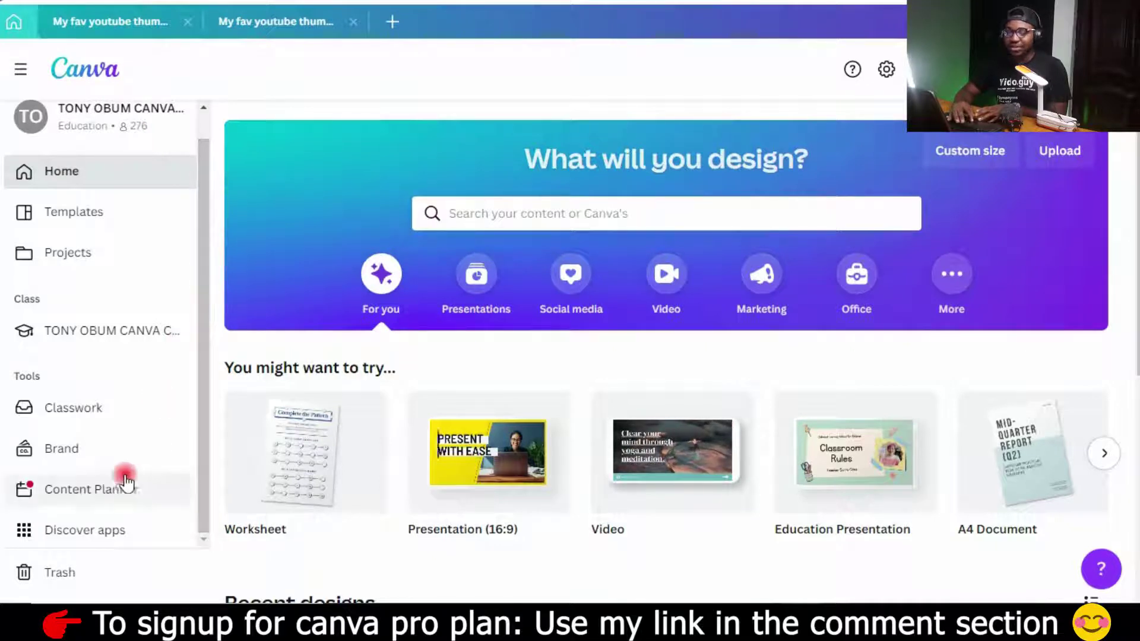
{"action": "left_click", "coordinate": [53, 454]}
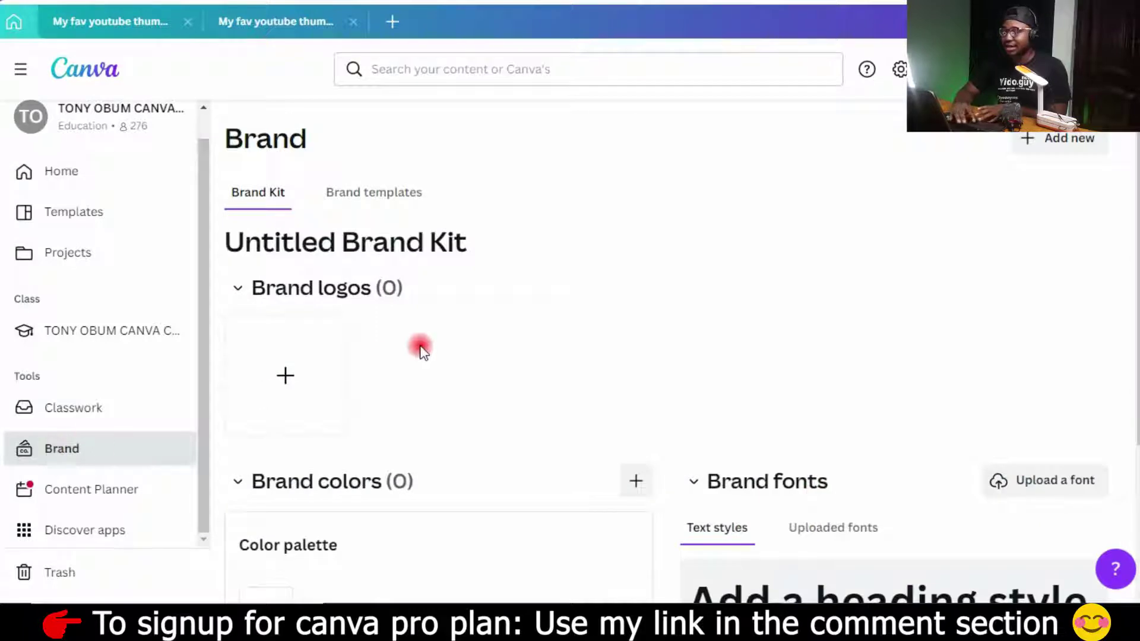
{"action": "scroll", "coordinate": [1137, 220], "scroll_direction": "down", "scroll_amount": 1}
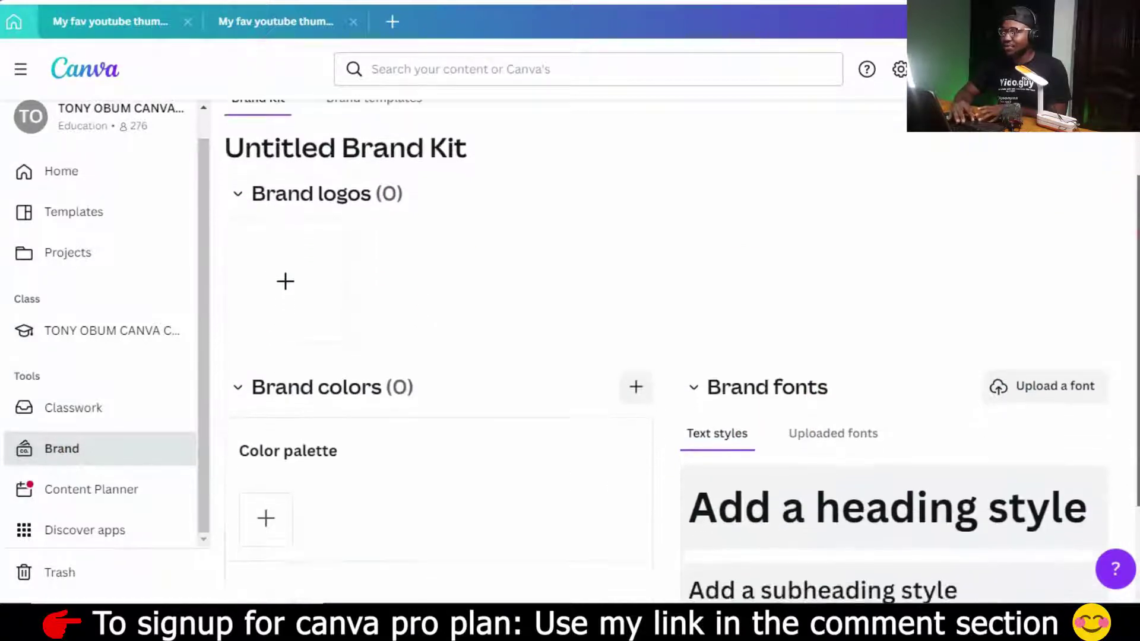
{"action": "scroll", "coordinate": [760, 376], "scroll_direction": "down", "scroll_amount": 1}
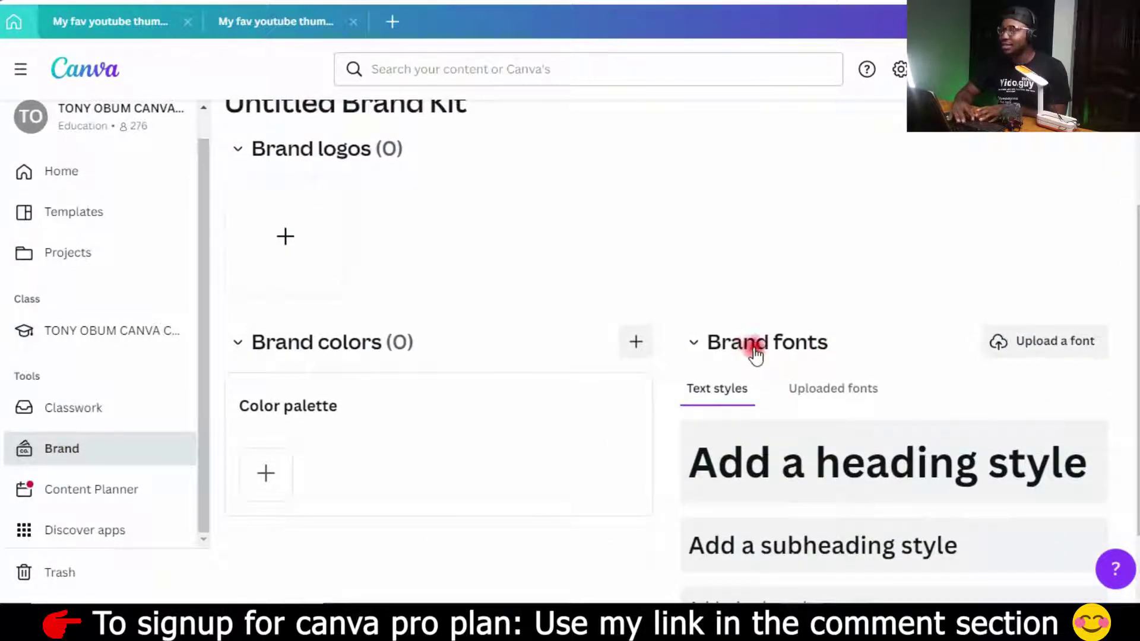
{"action": "scroll", "coordinate": [1127, 298], "scroll_direction": "down", "scroll_amount": 1}
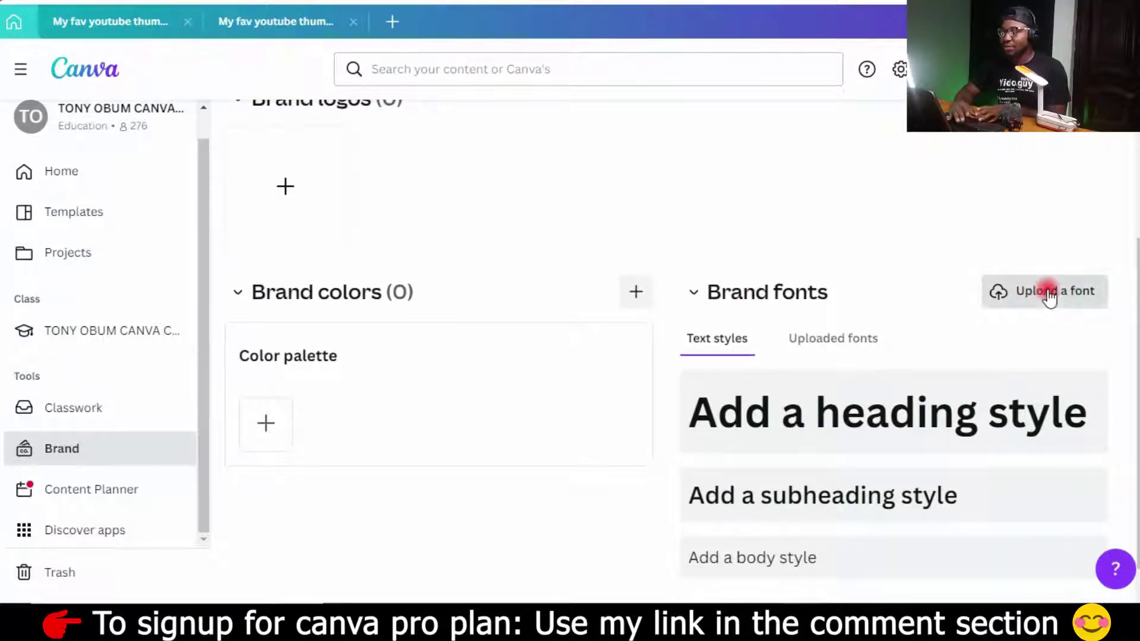
Upload Cute Kitchen from the Cute-Kitchen-17731553 folder and confirm the right to use it.
{"action": "left_click", "coordinate": [1048, 290]}
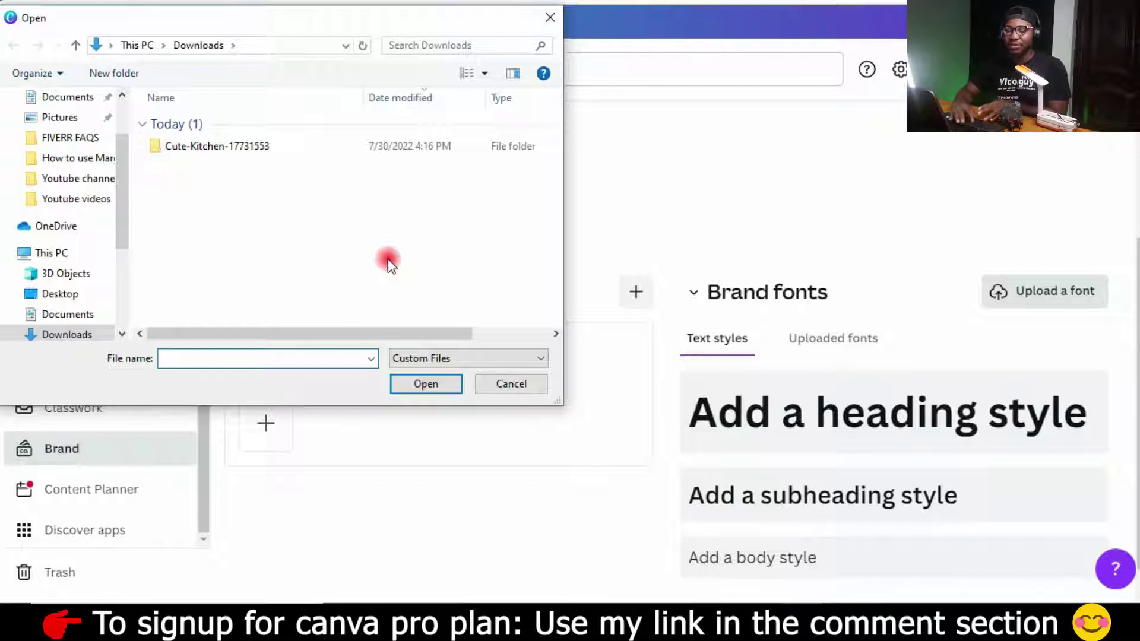
{"action": "double_click", "coordinate": [195, 148]}
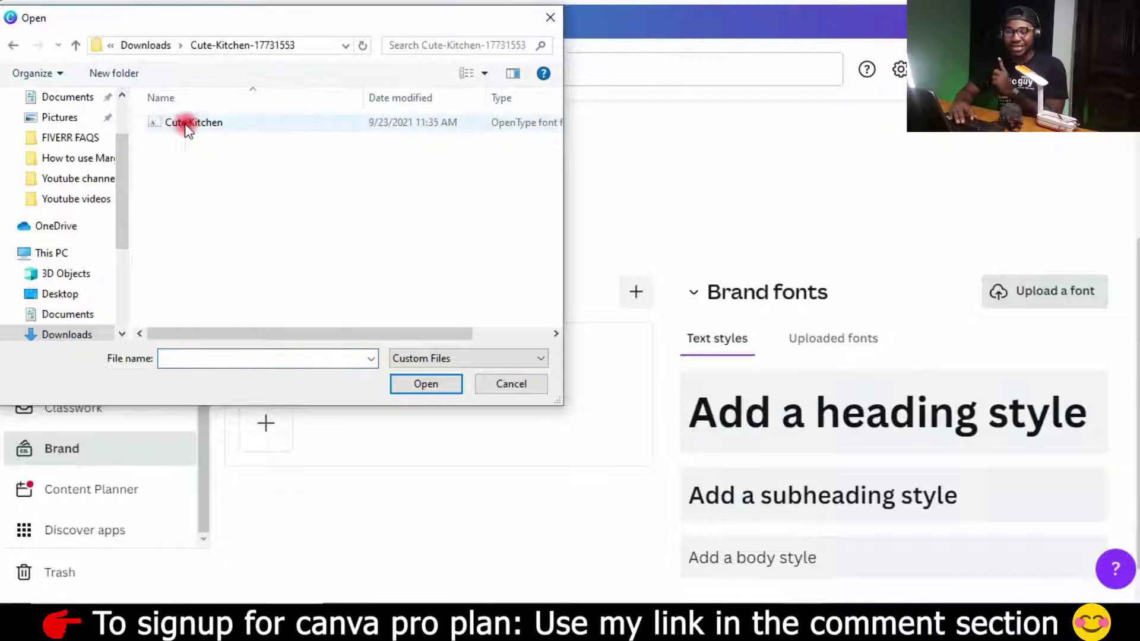
{"action": "left_click", "coordinate": [187, 128]}
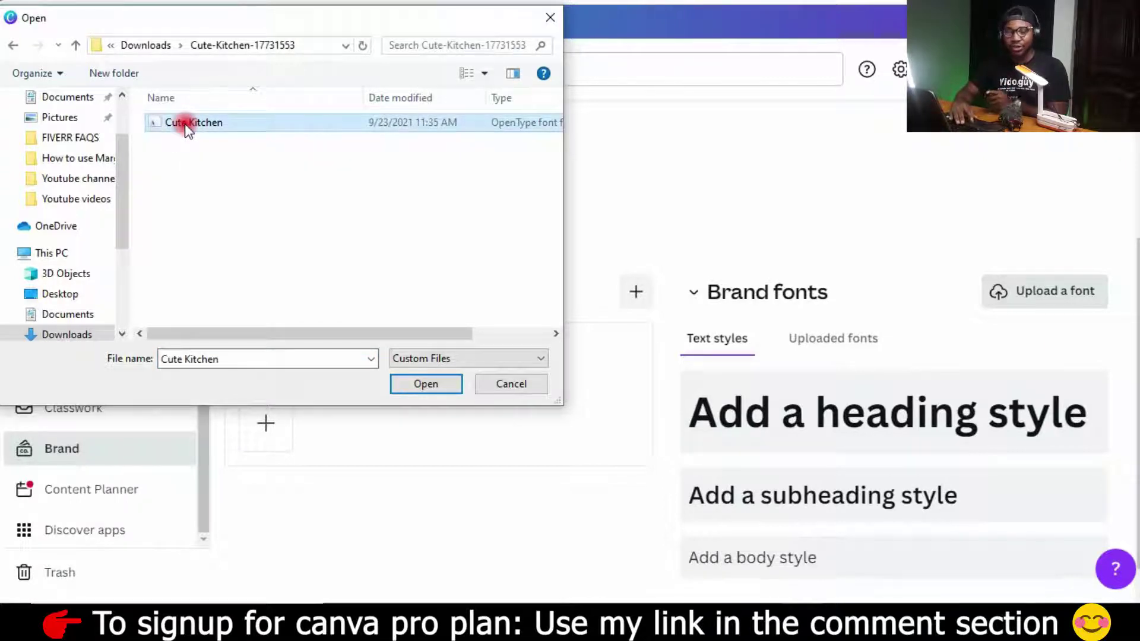
{"action": "left_click", "coordinate": [431, 386]}
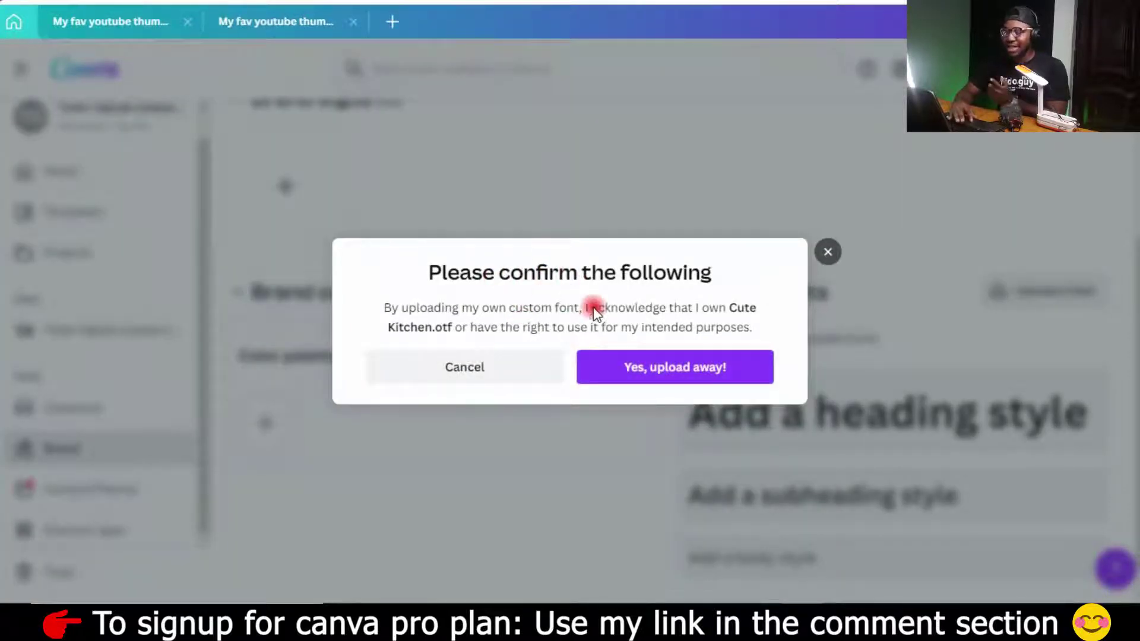
{"action": "left_click", "coordinate": [655, 369]}
{"action": "left_click", "coordinate": [655, 369]}
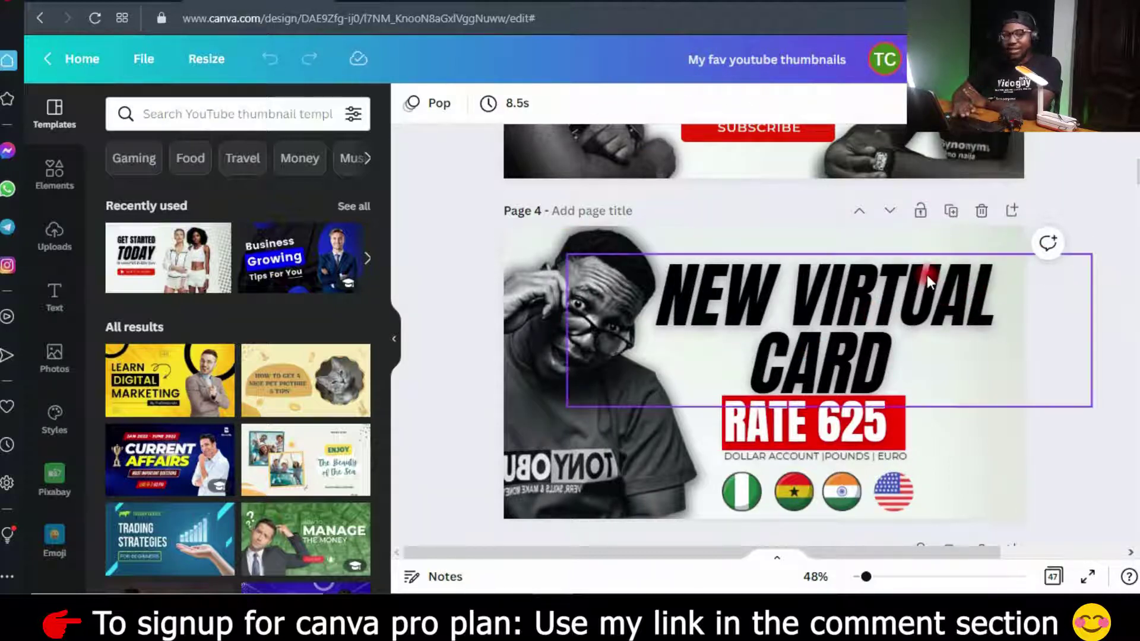
Return to Brand Kit and show Uploaded fonts, where Cute Kitchen Regular now appears.
{"action": "left_click", "coordinate": [82, 59]}
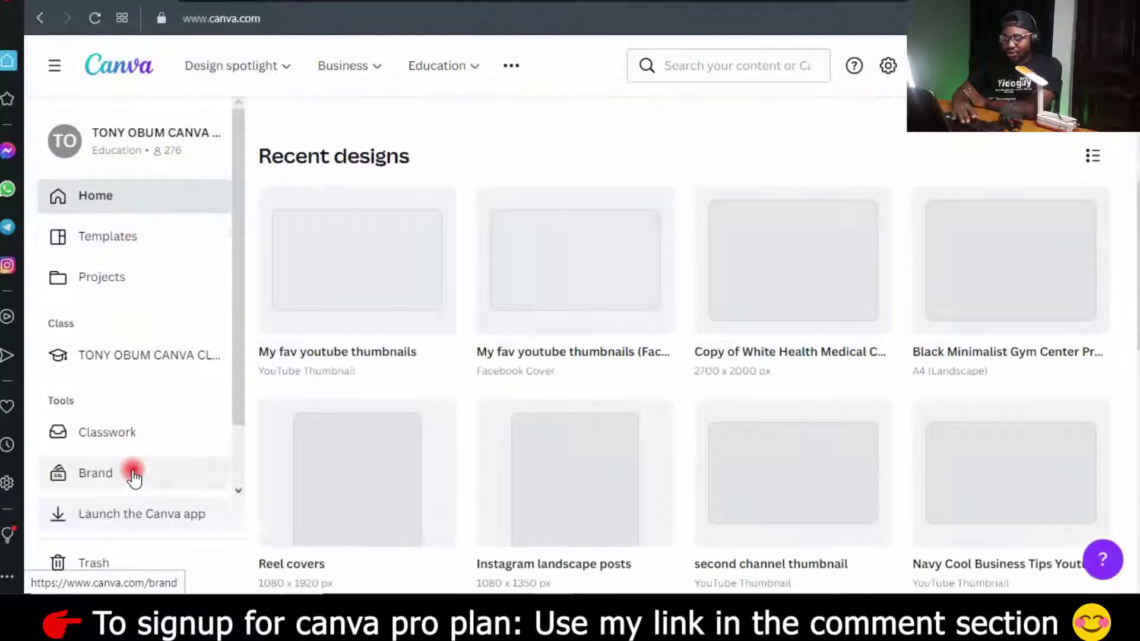
{"action": "left_click", "coordinate": [133, 474]}
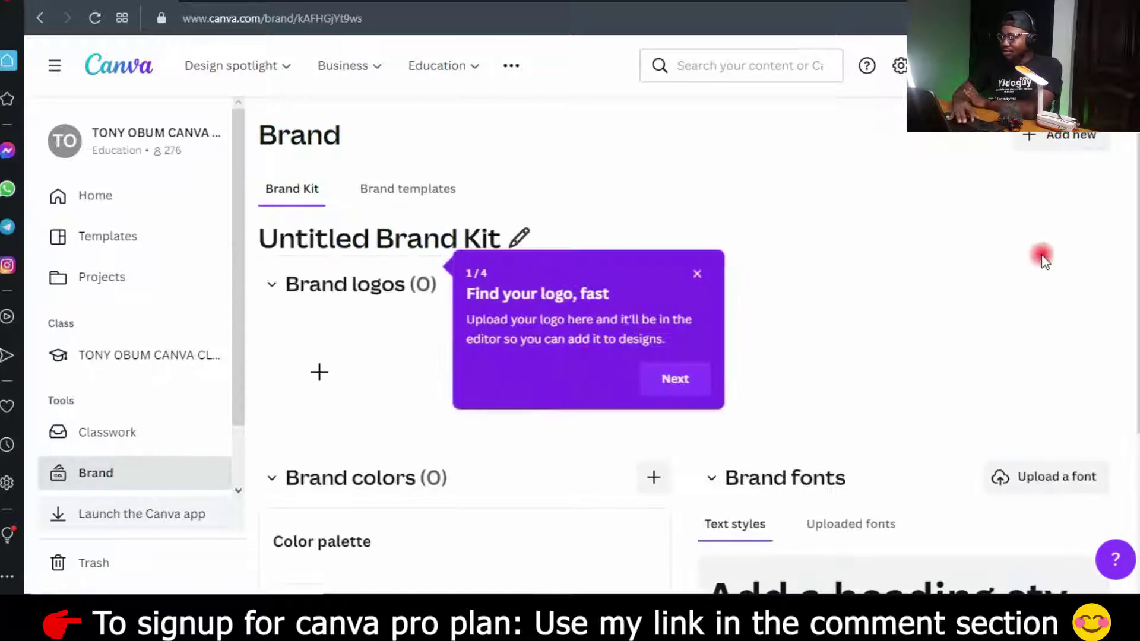
{"action": "scroll", "coordinate": [835, 356], "scroll_direction": "down", "scroll_amount": 3}
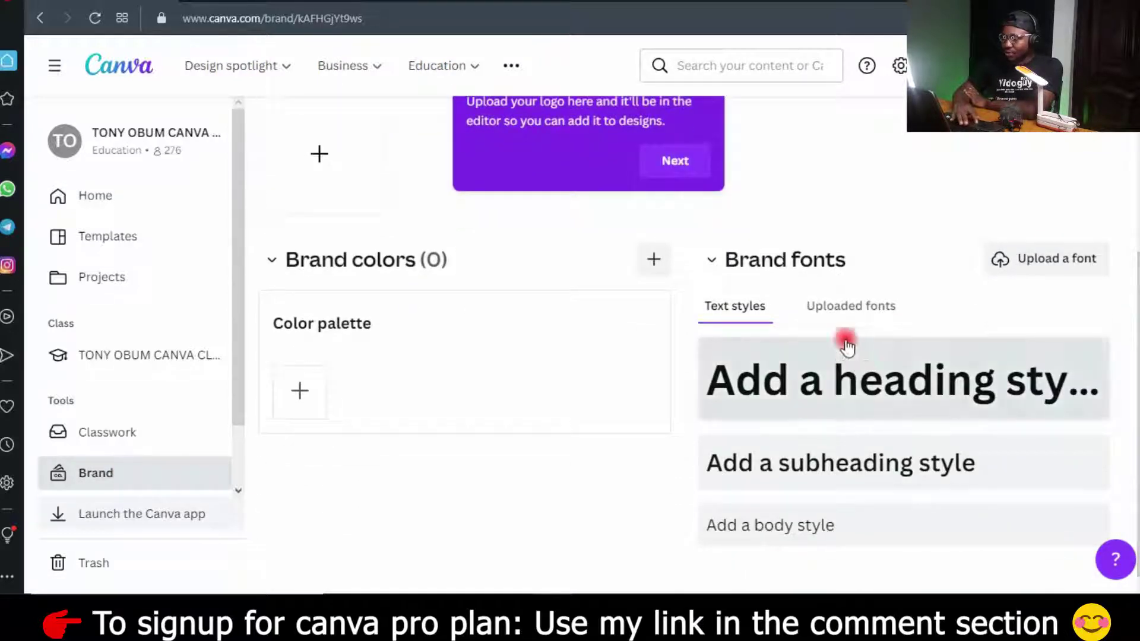
{"action": "left_click", "coordinate": [834, 314]}
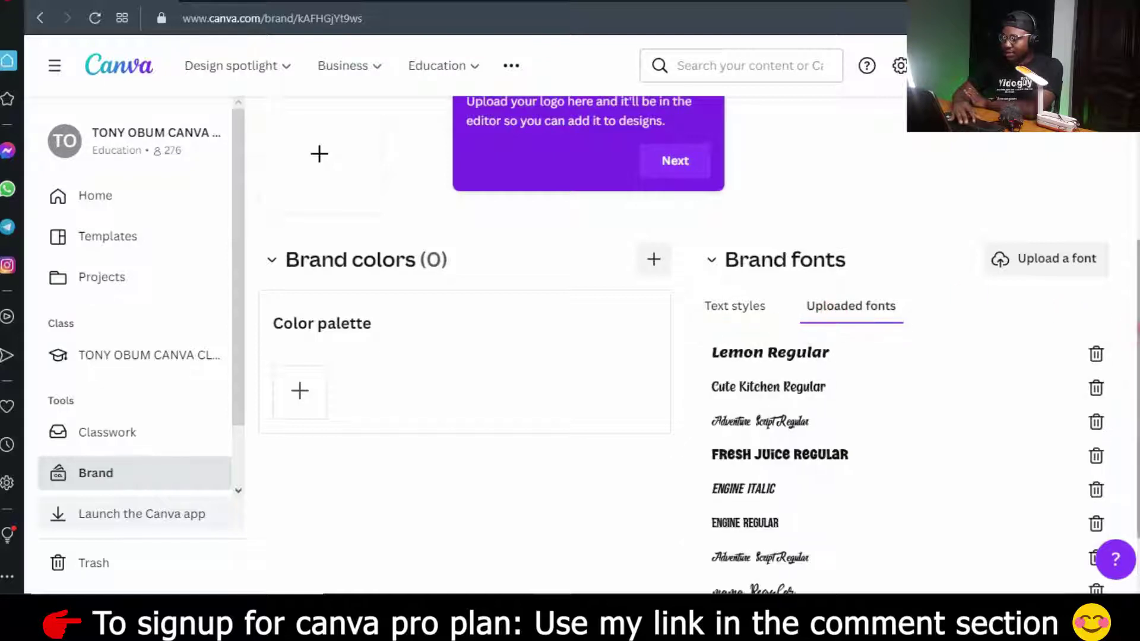
{"action": "scroll", "coordinate": [962, 345], "scroll_direction": "down", "scroll_amount": 1}
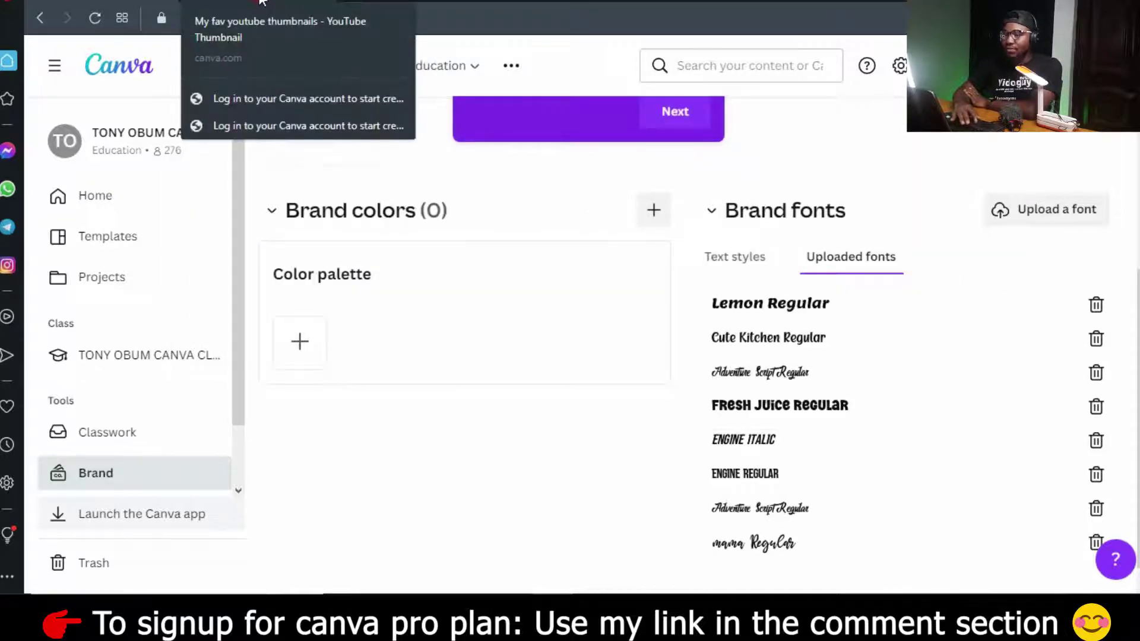
Back in the My fav youtube thumbnails design, select the NEW VIRTUAL CARD heading and browse its Anton font list.
{"action": "left_click", "coordinate": [270, 3]}
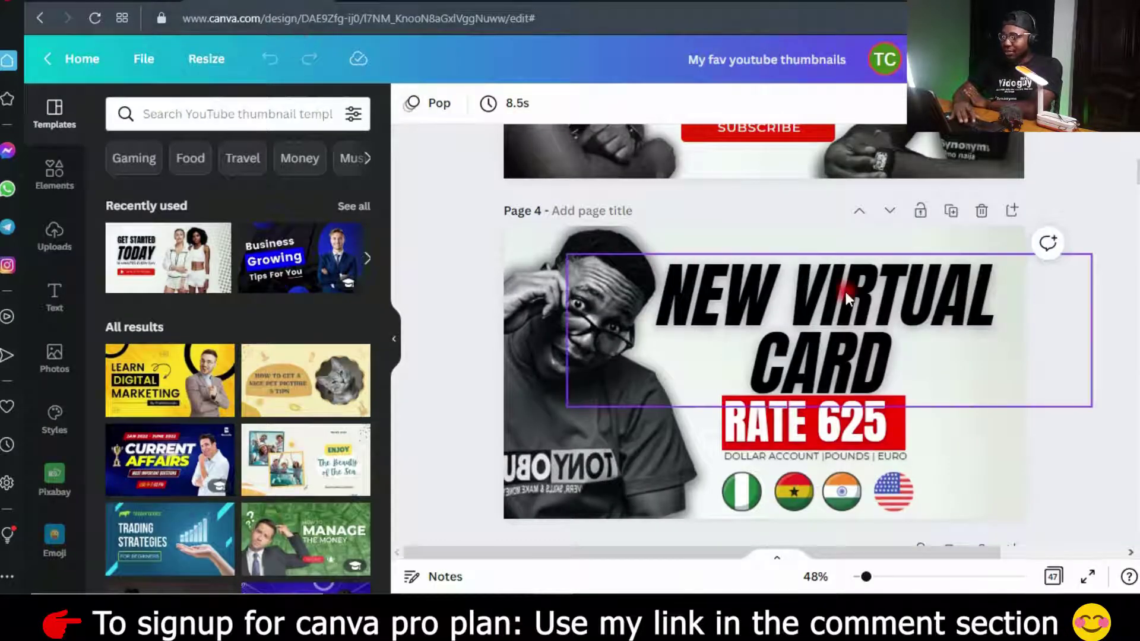
{"action": "left_click", "coordinate": [940, 301]}
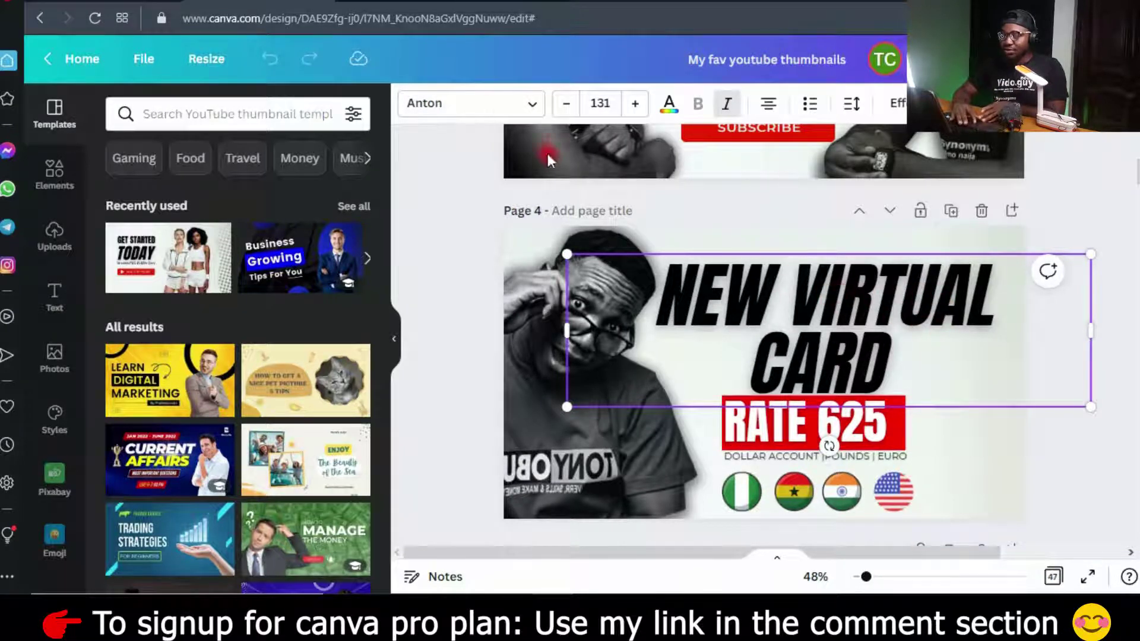
{"action": "left_click", "coordinate": [478, 107]}
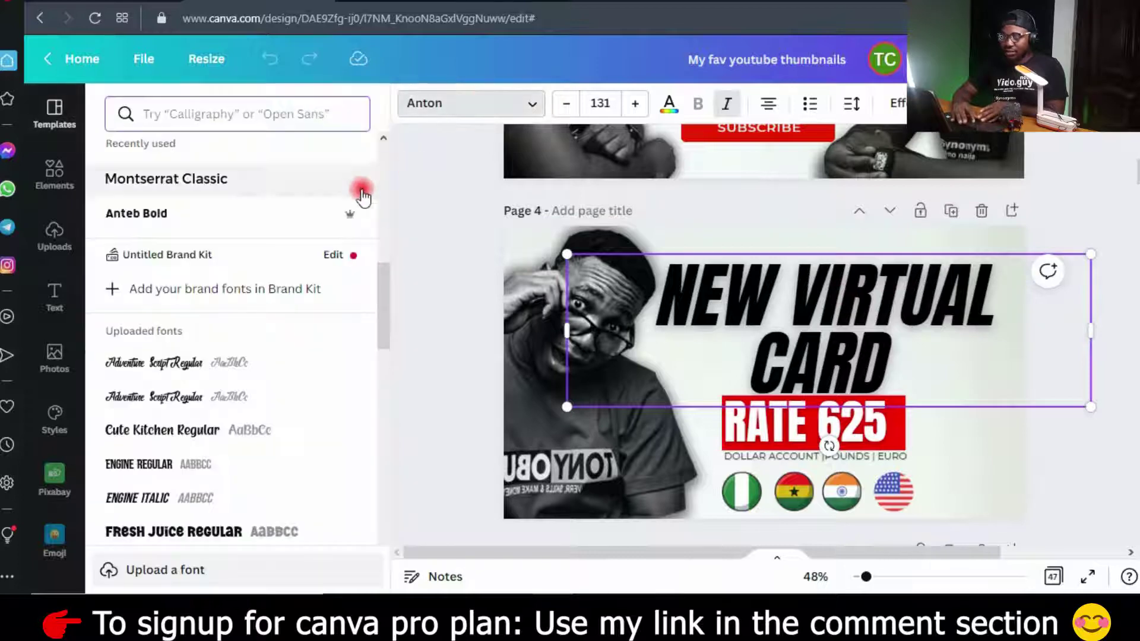
{"action": "scroll", "coordinate": [391, 300], "scroll_direction": "down", "scroll_amount": 1}
{"action": "scroll", "coordinate": [391, 300], "scroll_direction": "down", "scroll_amount": 1}
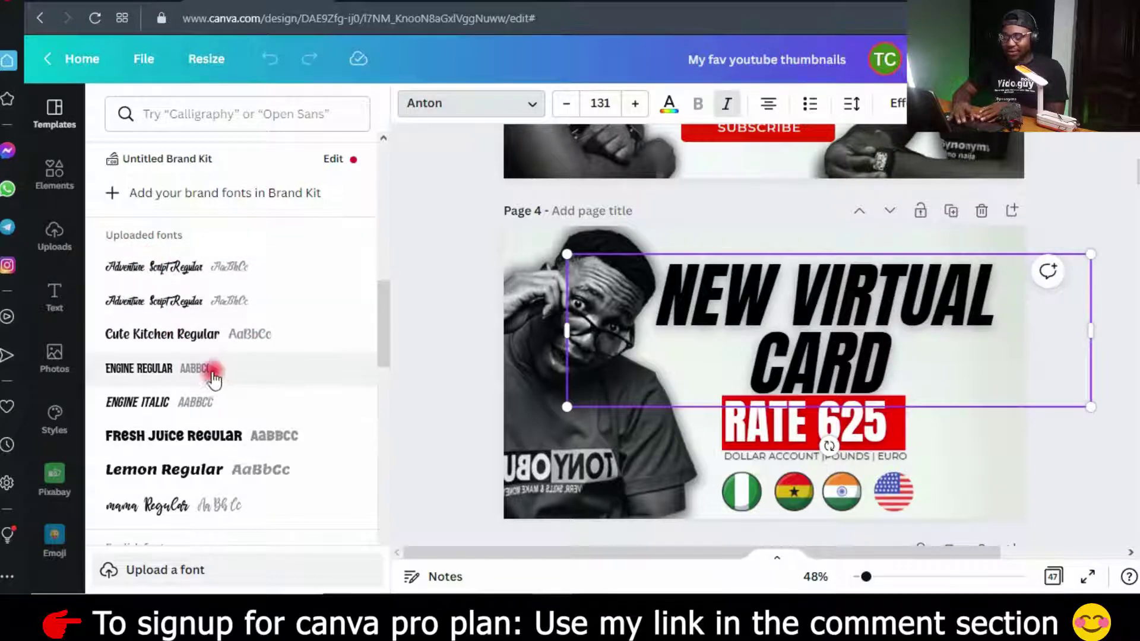
{"action": "left_click_drag", "start_coordinate": [380, 305], "coordinate": [380, 189]}
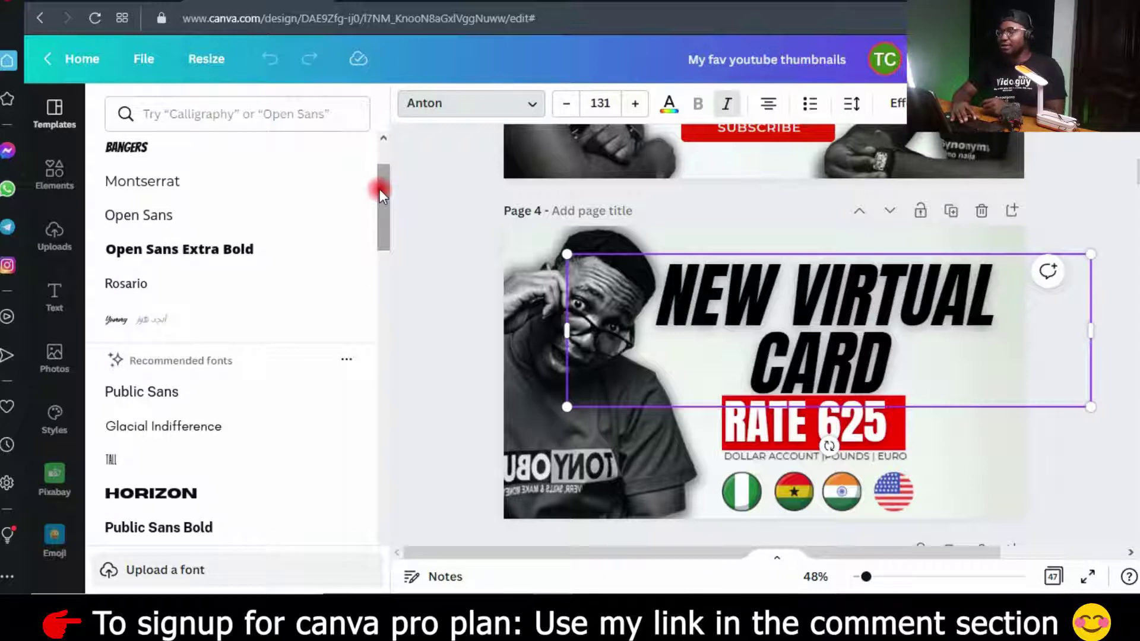